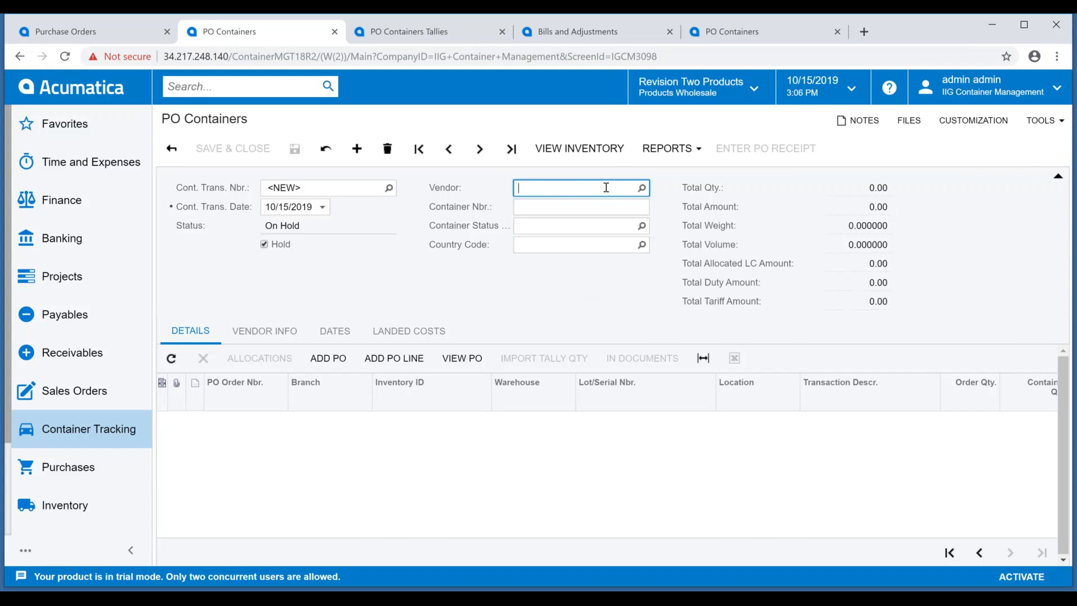
type("aa")
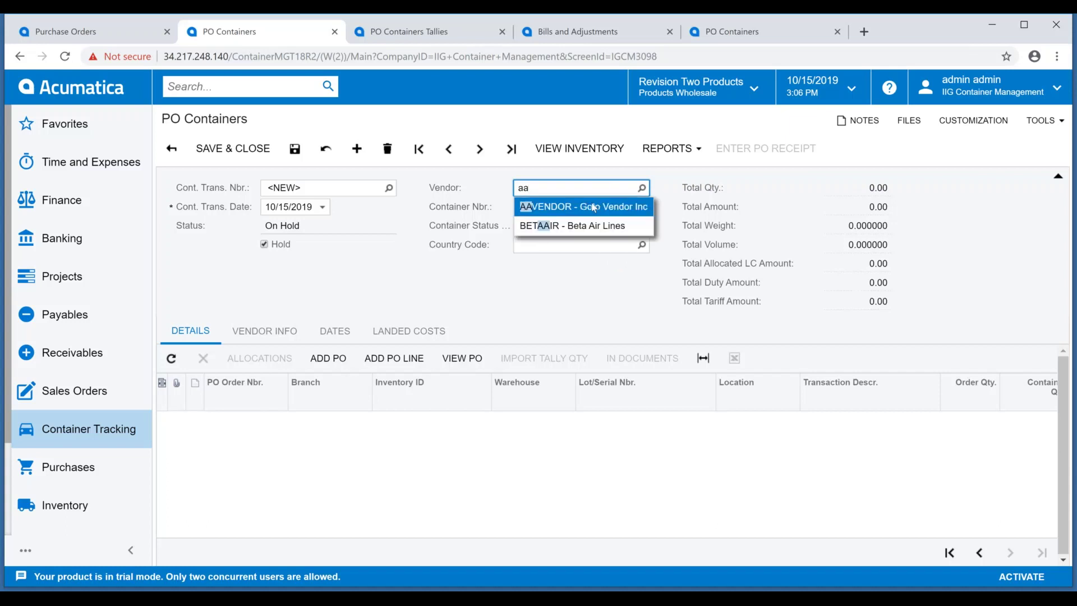
key("Tab")
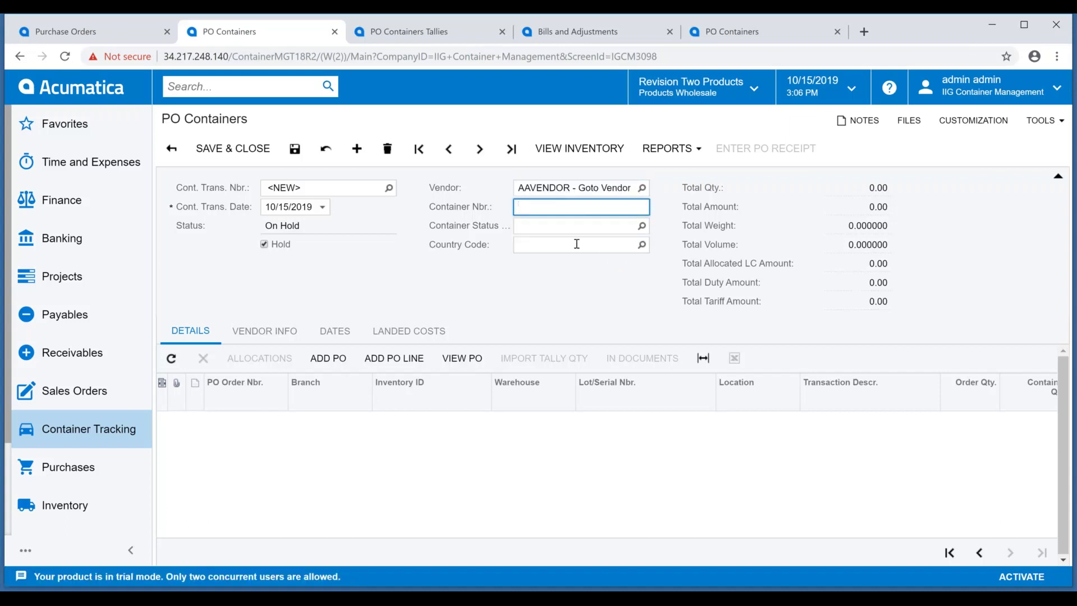
type("101519-1223")
key("Tab")
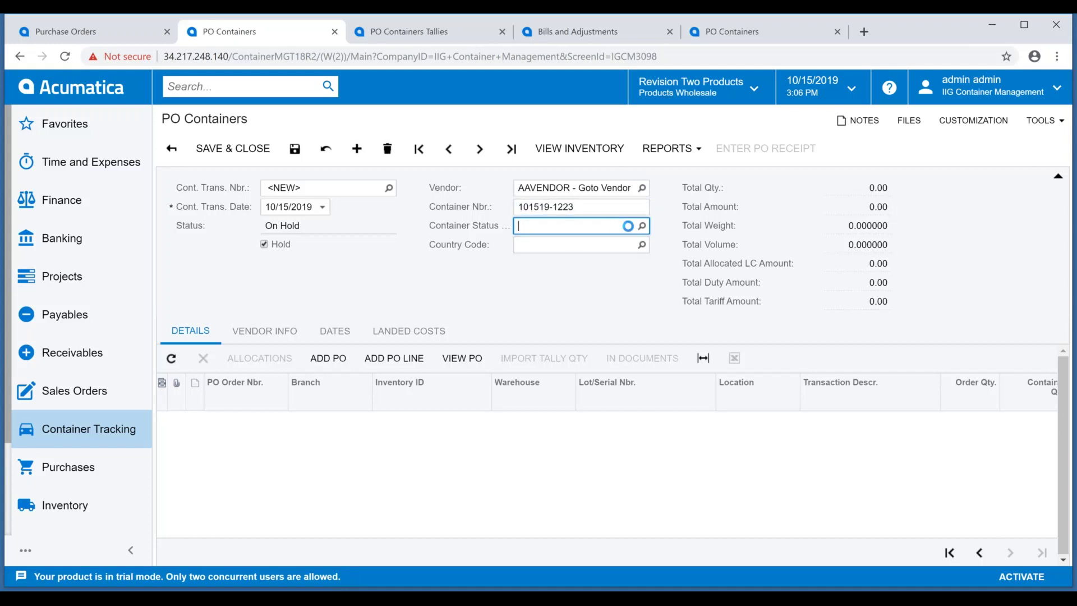
left_click(641, 226)
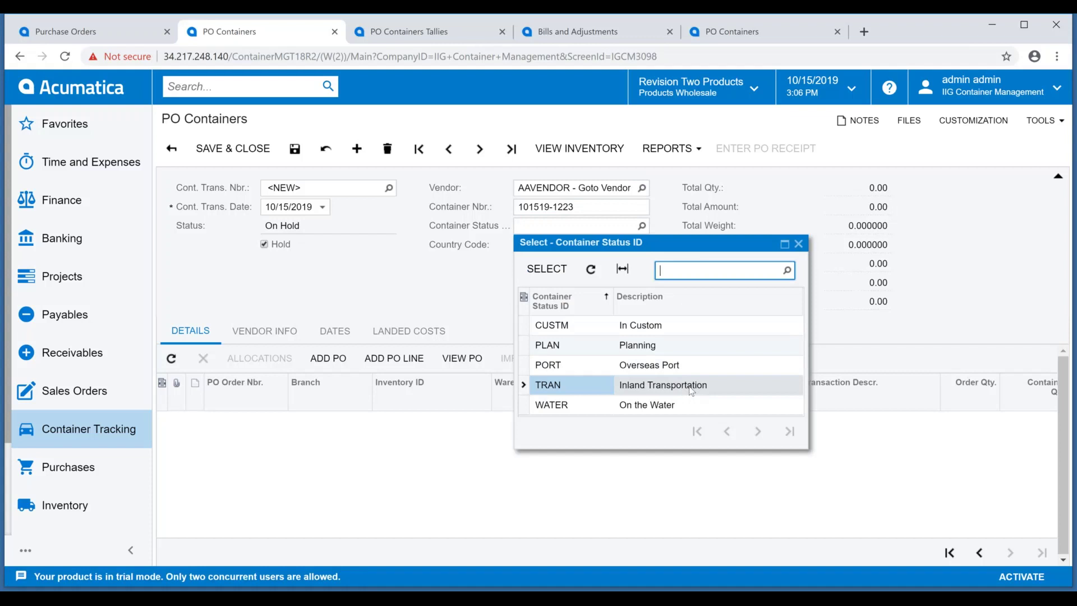
double_click(600, 386)
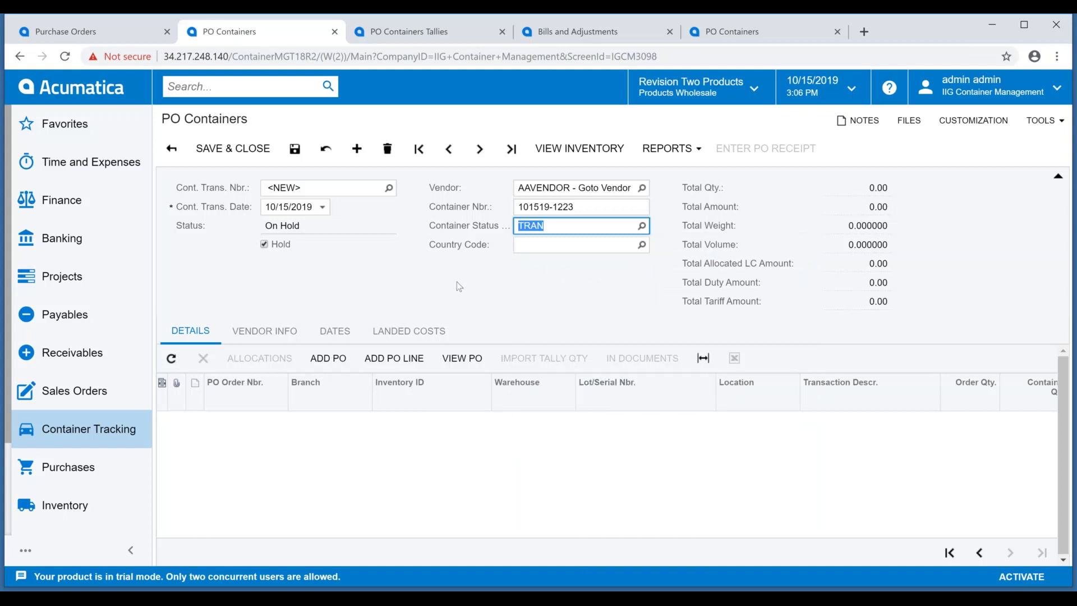
Step: Add the open Normal purchase order dated 10/15/2019 to the container's details
left_click(335, 363)
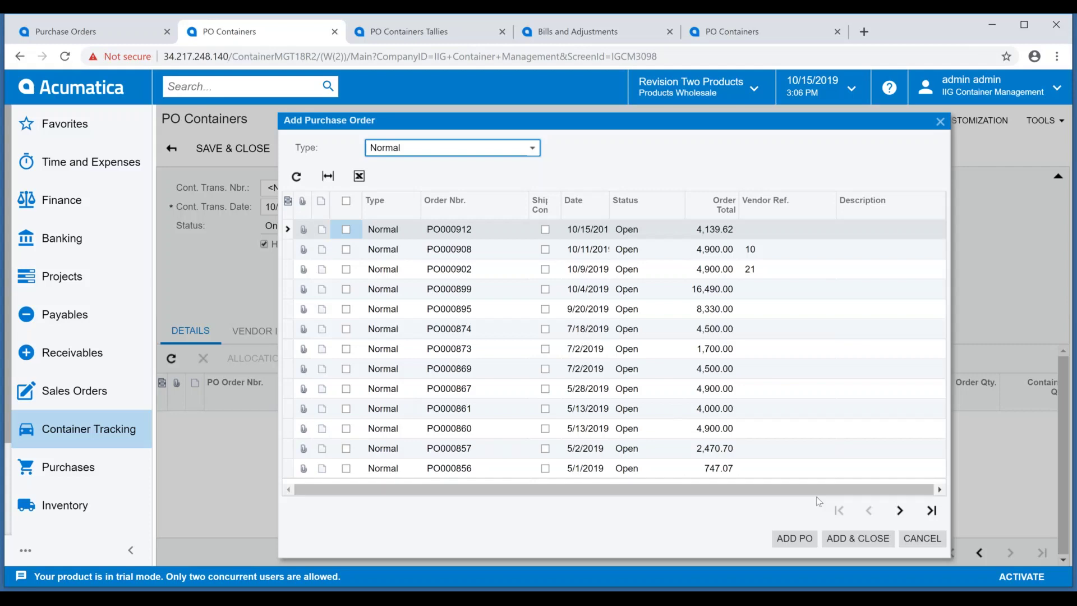
left_click(346, 229)
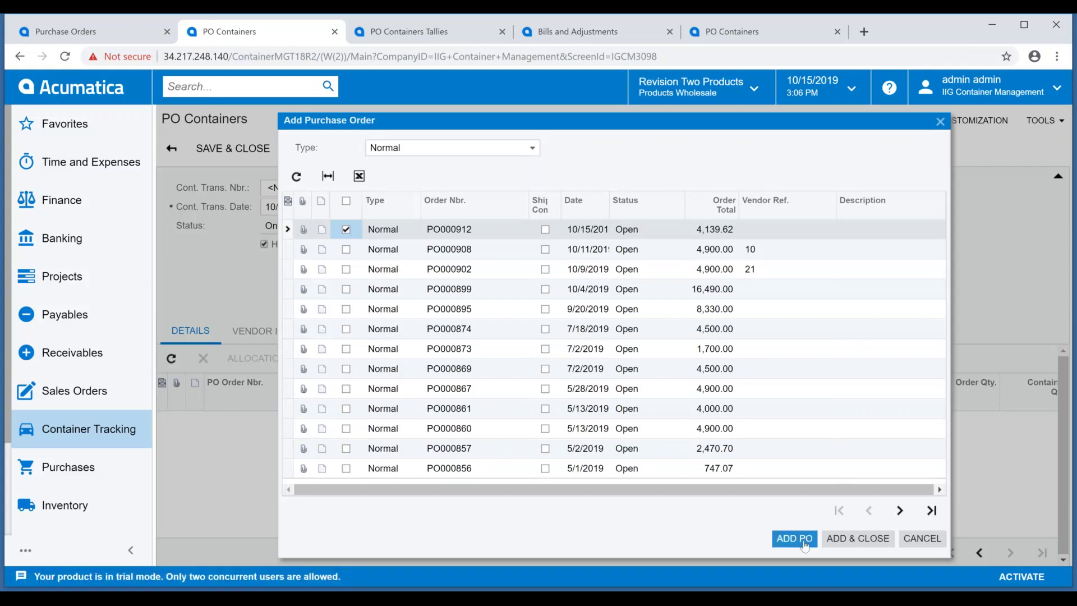
left_click(837, 542)
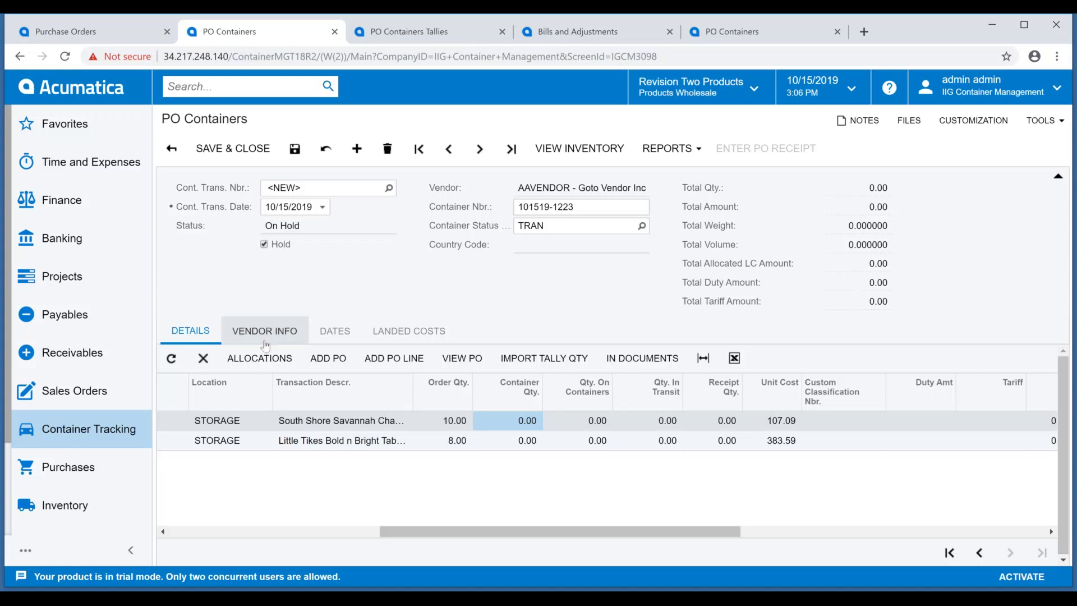
Step: Set the container quantity to 10 for the South Shore Savannah line and 8 for the Little Tikes line
left_click(455, 423)
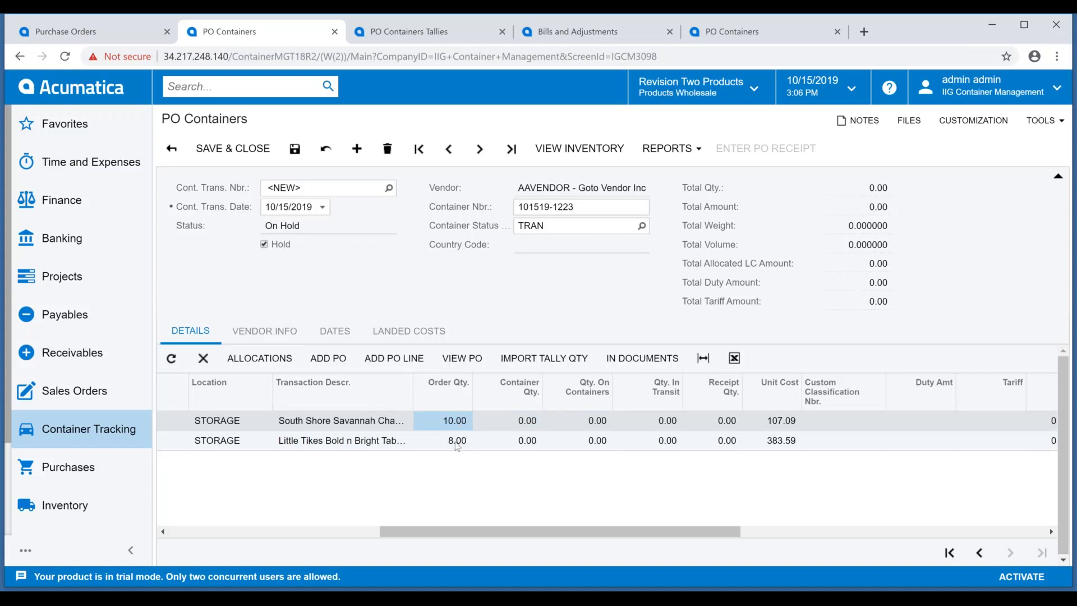
left_click(457, 445)
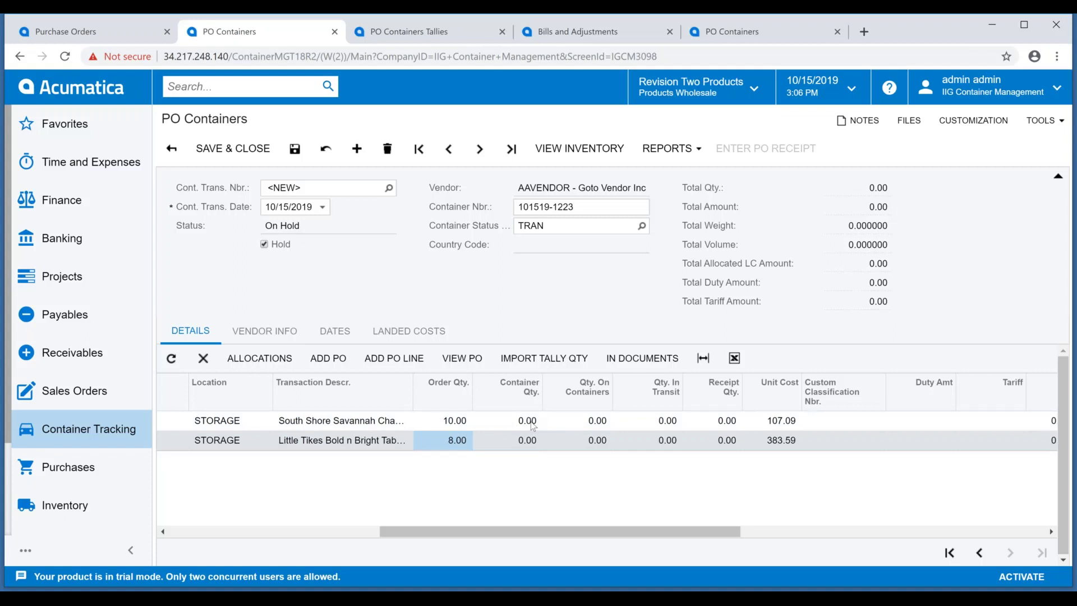
left_click(528, 421)
left_click(531, 423)
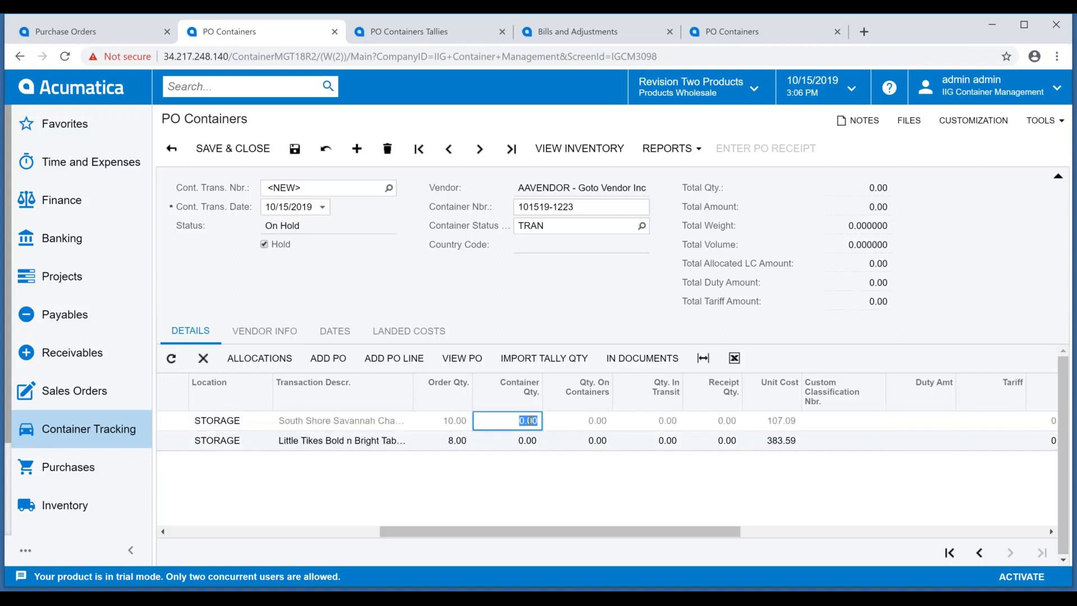
type("10")
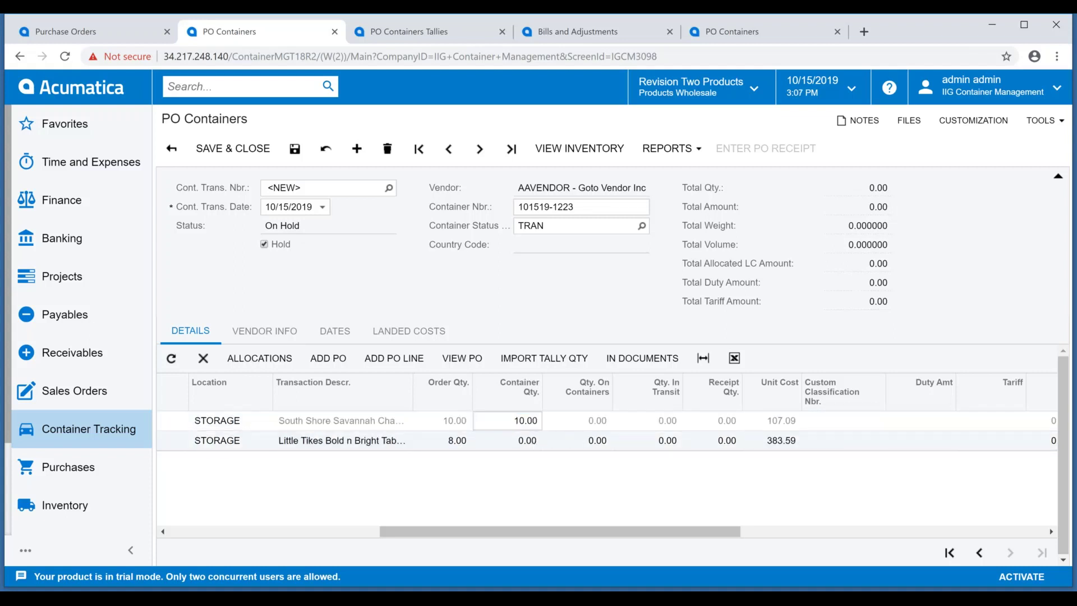
key("Down")
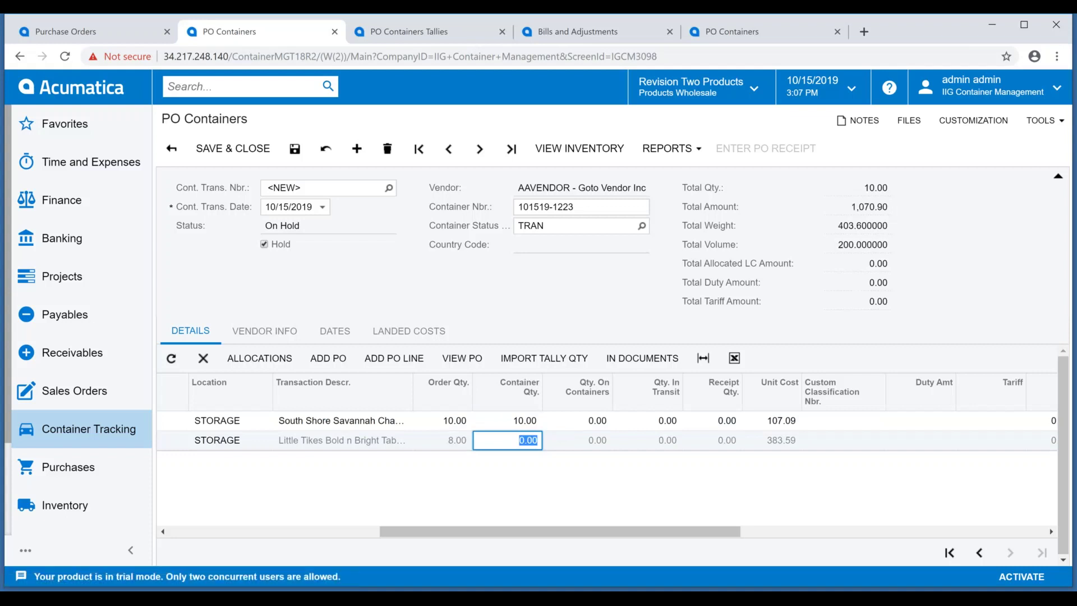
type("8")
key("Tab")
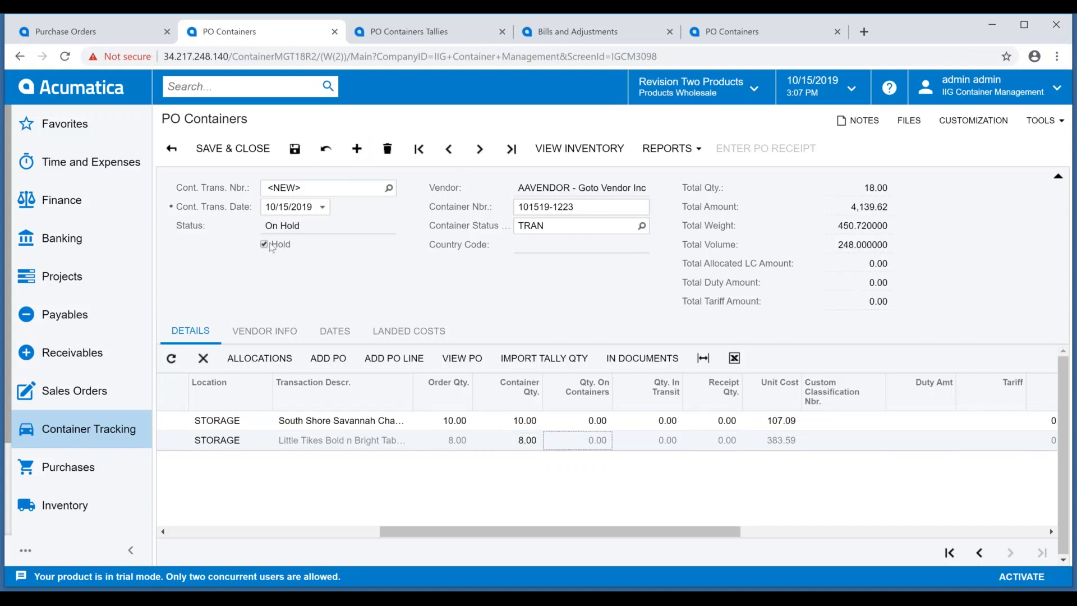
Step: Take the container off hold and save it, and display its vendor information
left_click(264, 244)
left_click(294, 149)
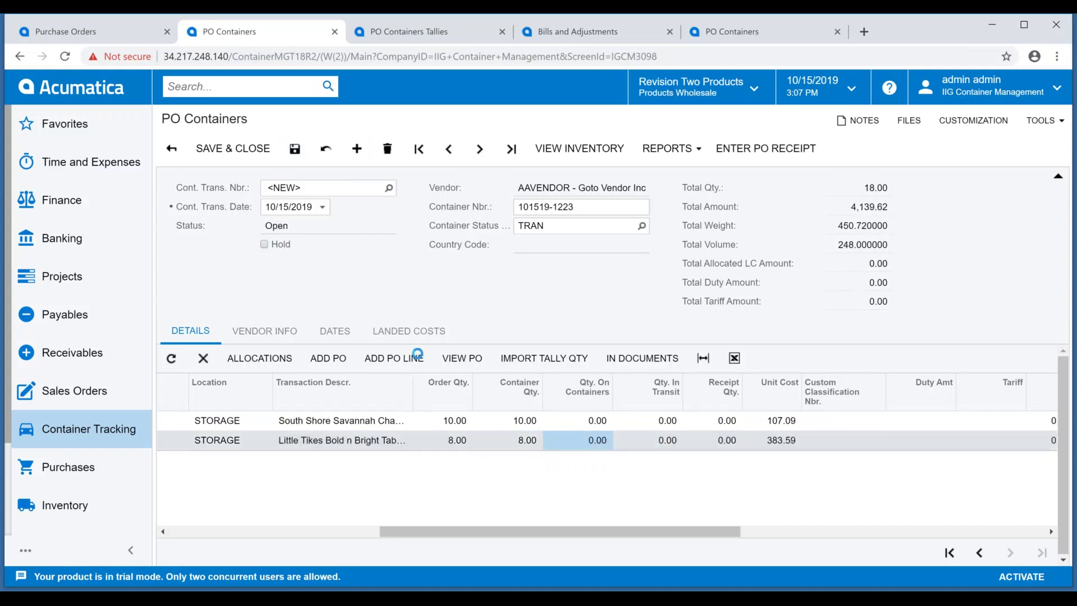
left_click(276, 334)
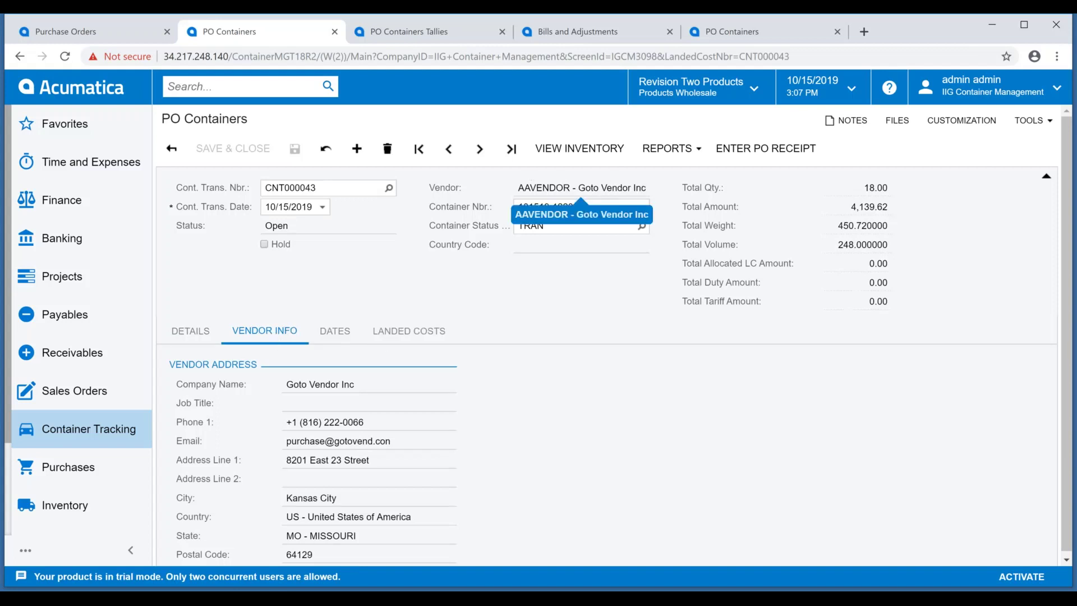
Step: Set the container's expected departure date to 10/11/2019 and its expected arrival date to 10/14/2019
left_click(353, 335)
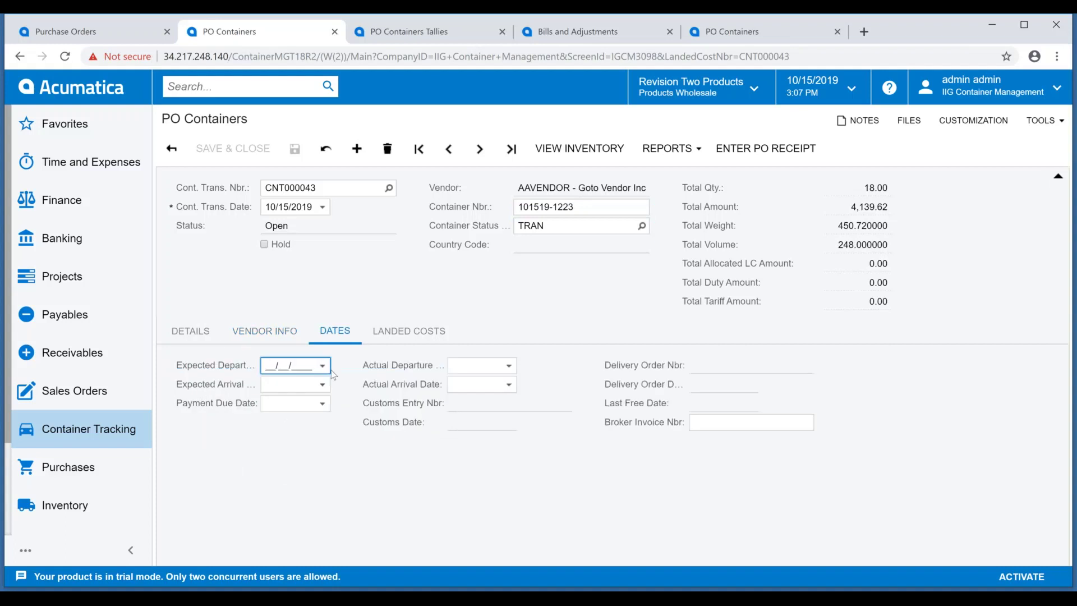
left_click(323, 365)
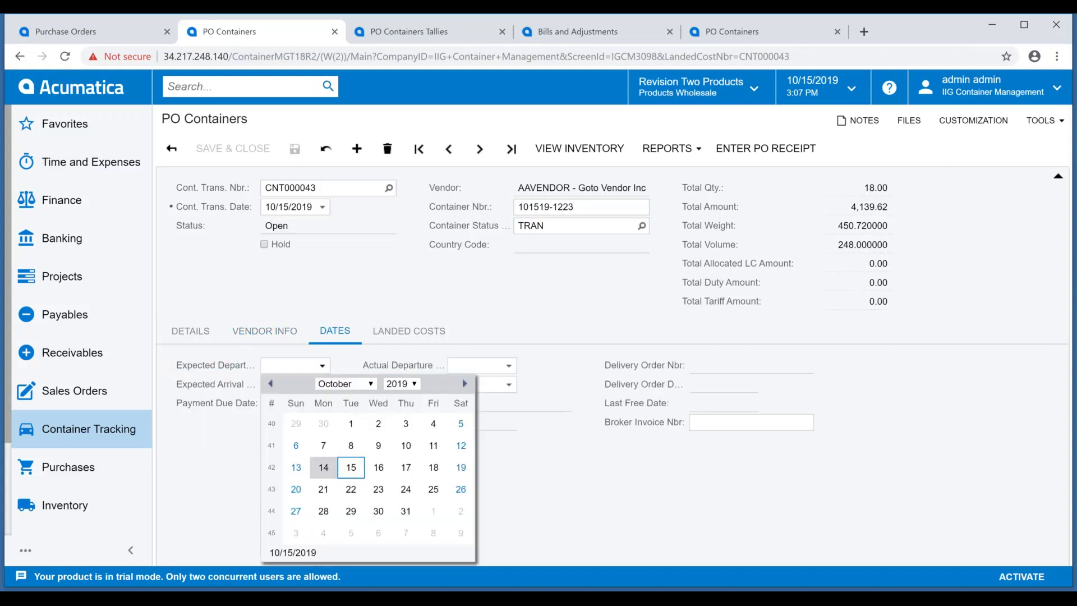
left_click(433, 446)
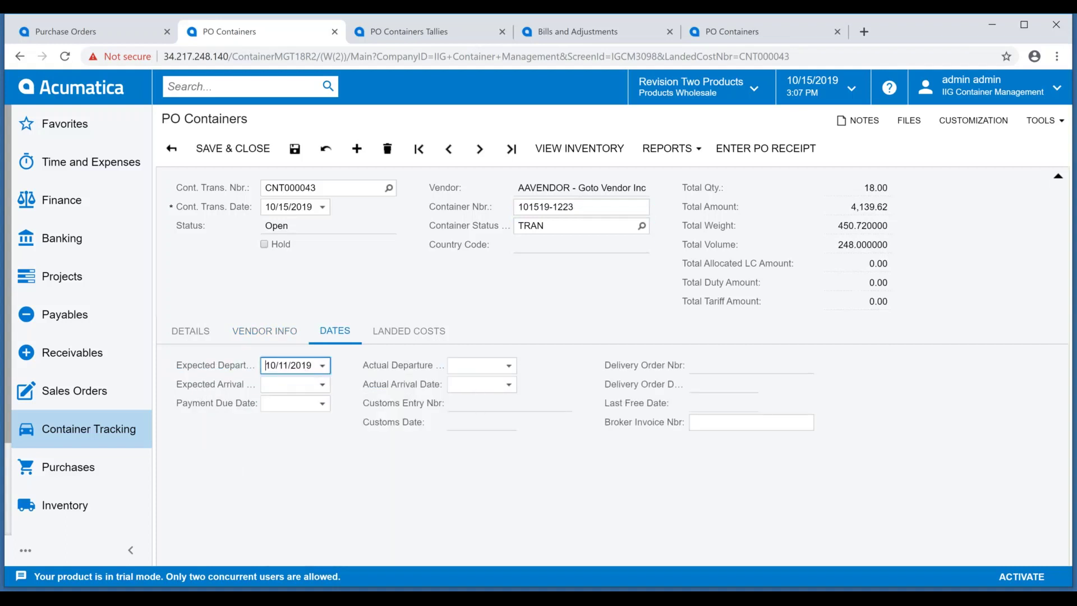
left_click(322, 385)
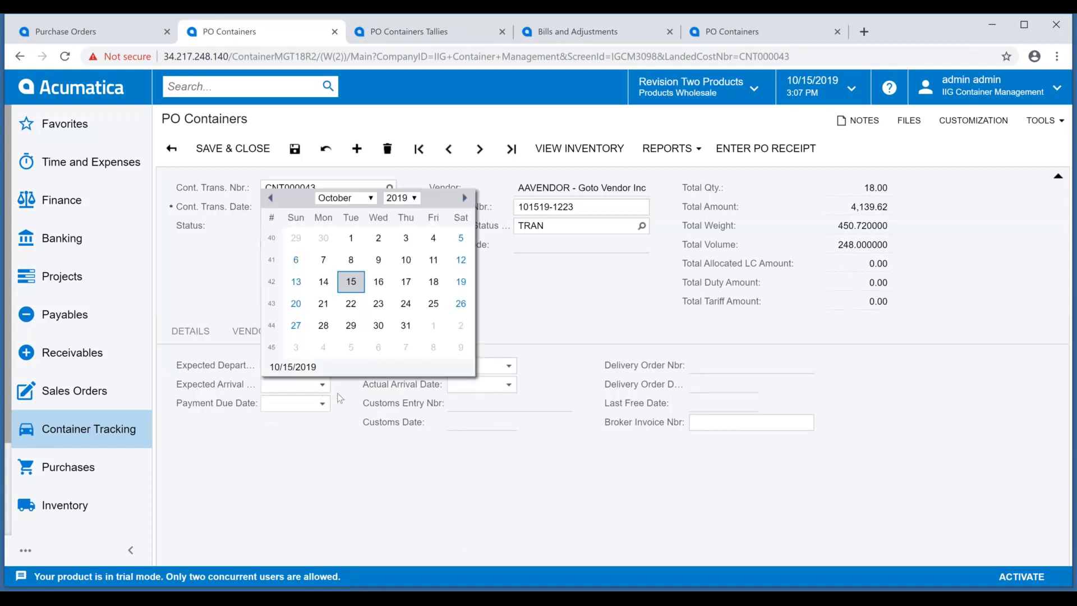
left_click(432, 264)
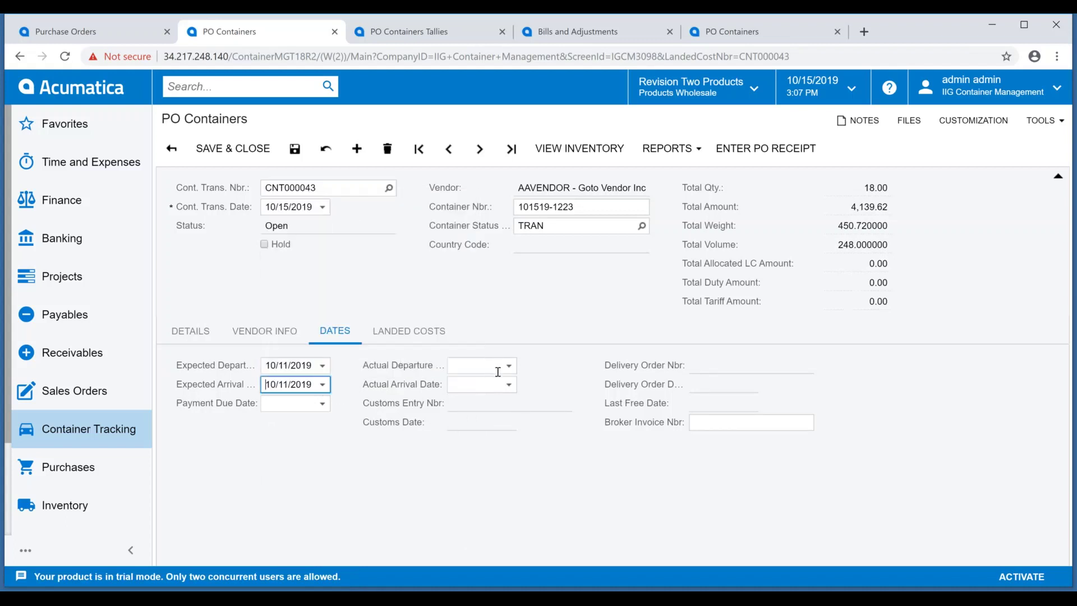
left_click(323, 385)
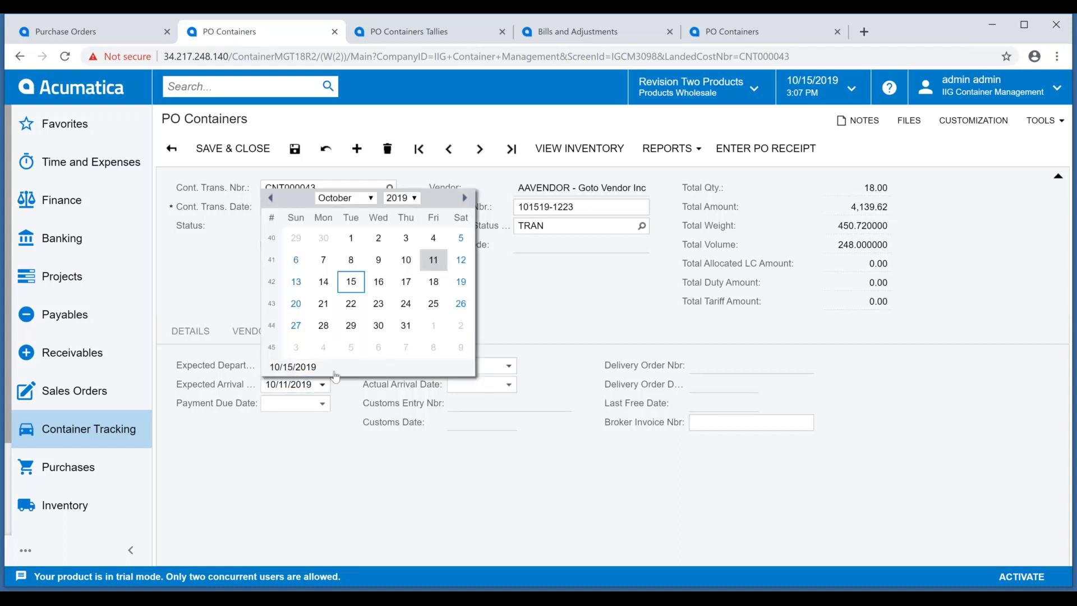
left_click(324, 282)
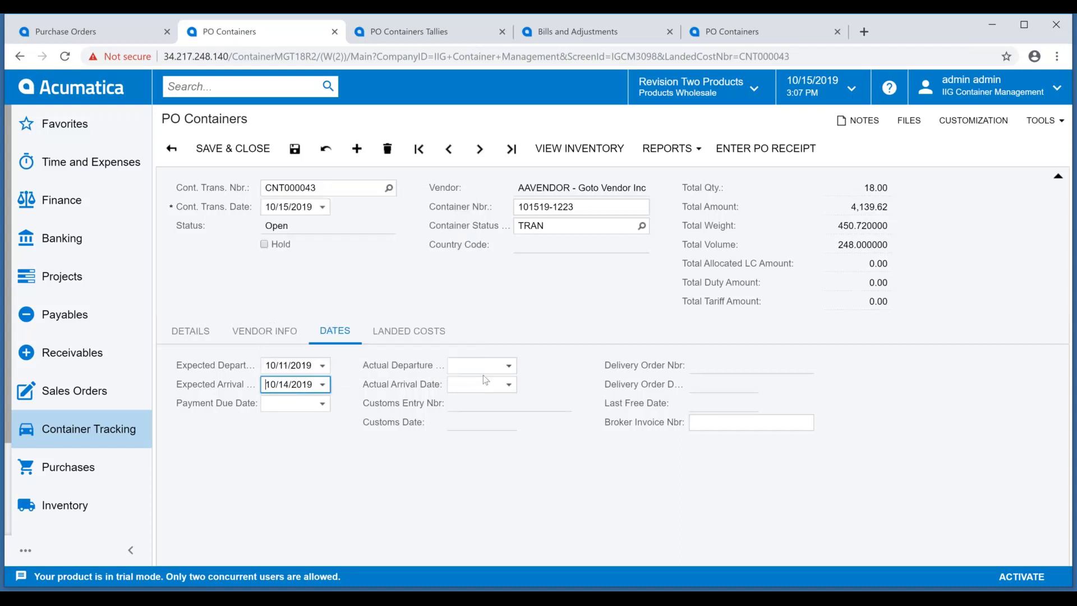
Step: Set the container's actual departure date to 10/11/2019 and its actual arrival date to 10/15/2019
left_click(513, 366)
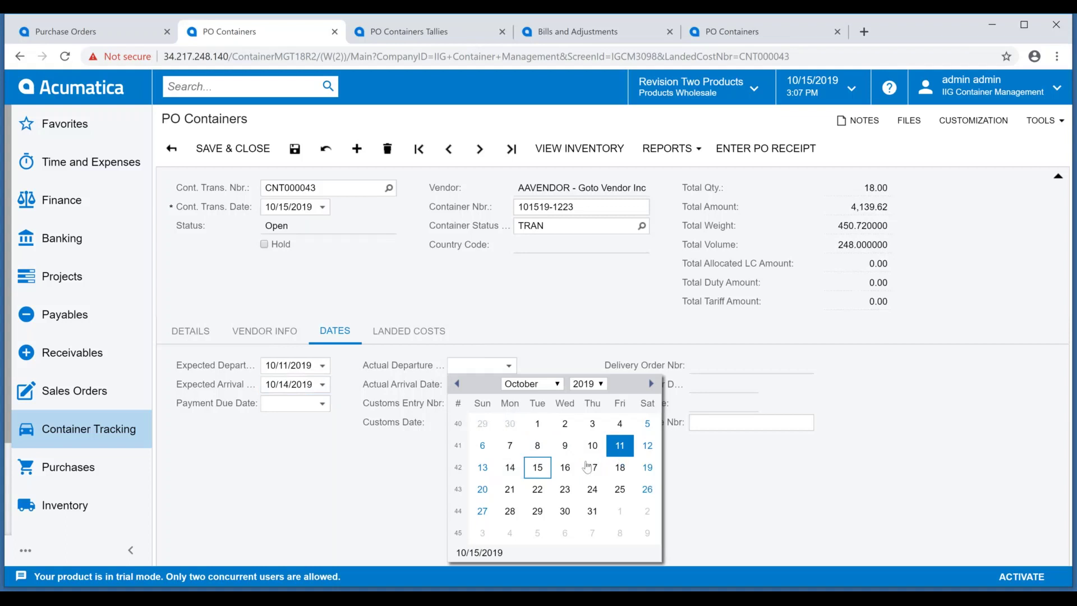
left_click(620, 447)
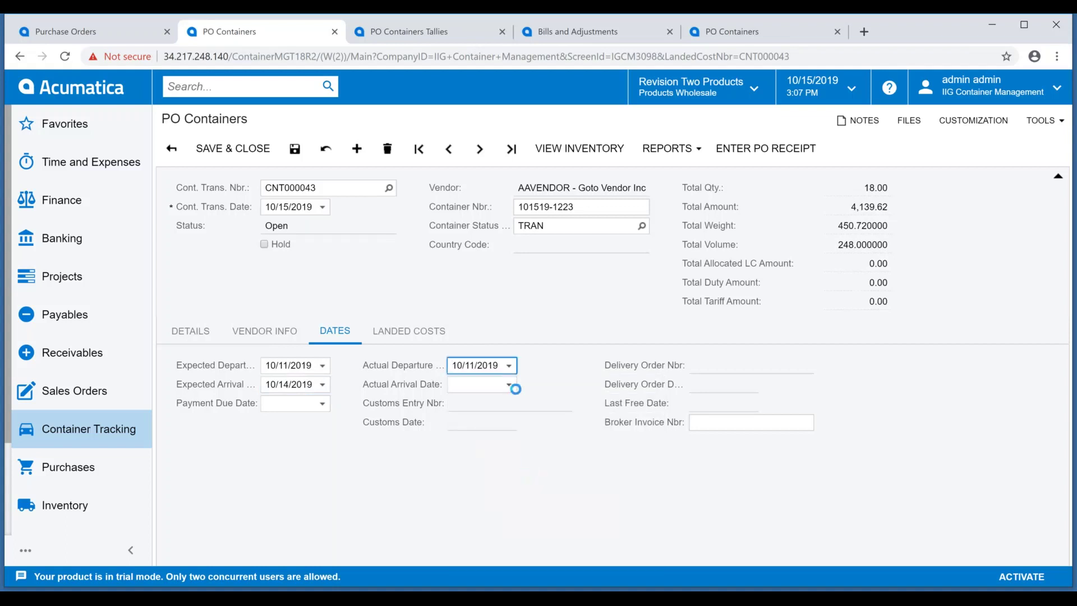
left_click(509, 384)
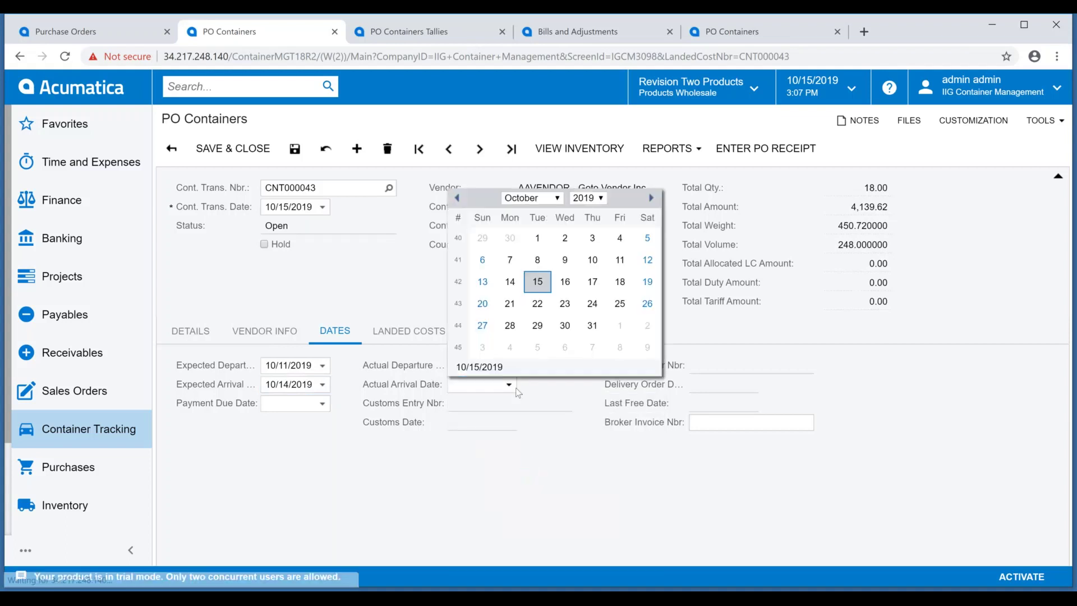
left_click(530, 292)
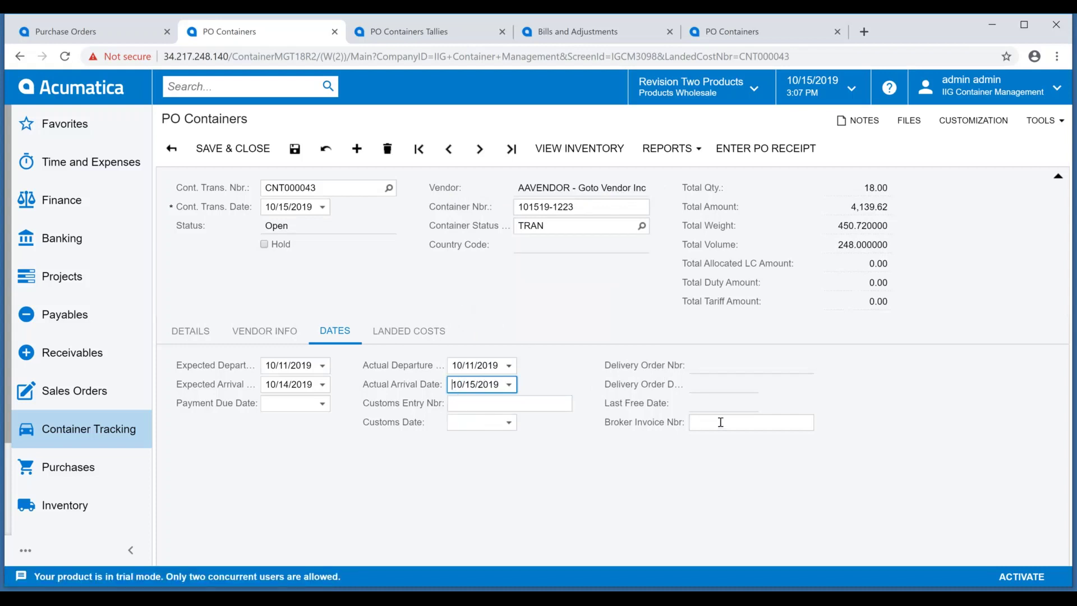
Step: Add a TRANSPORT landed cost with a total charge of 250 and vendor reference 1, and save the container
left_click(422, 335)
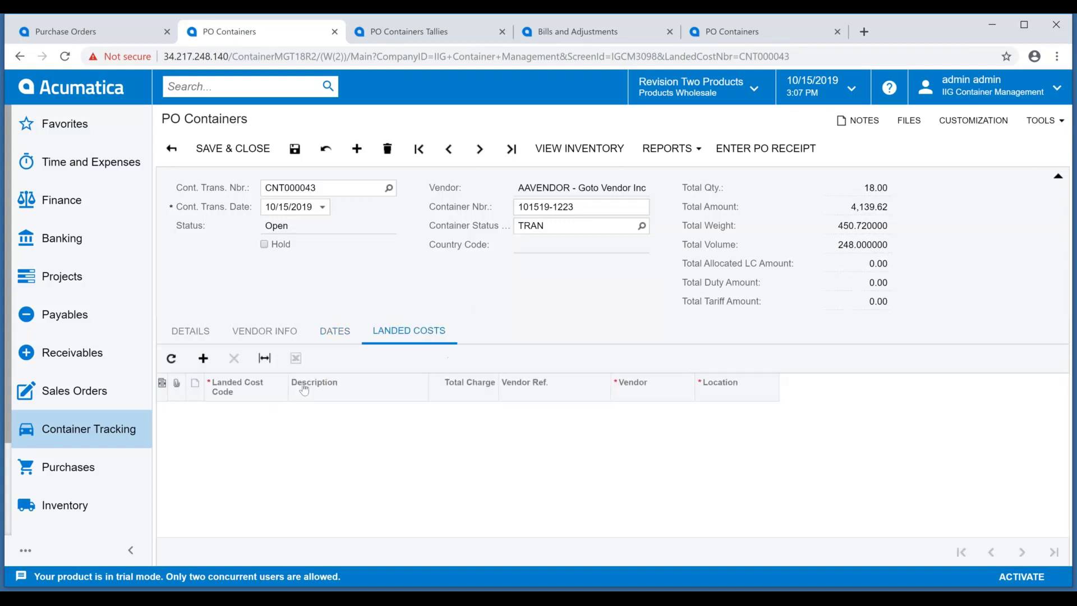
left_click(203, 357)
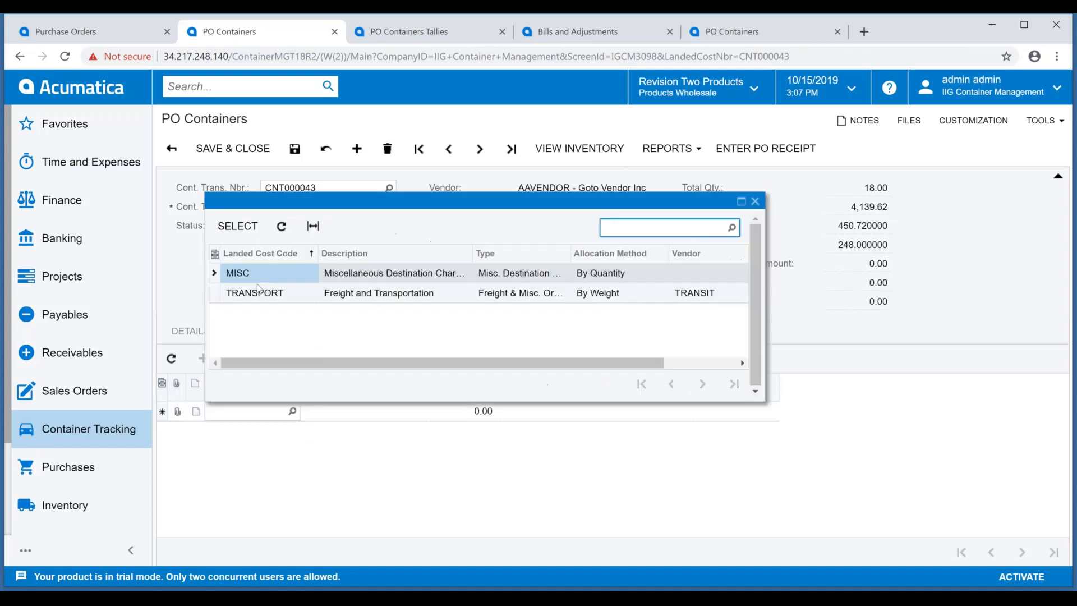
left_click(292, 411)
double_click(260, 293)
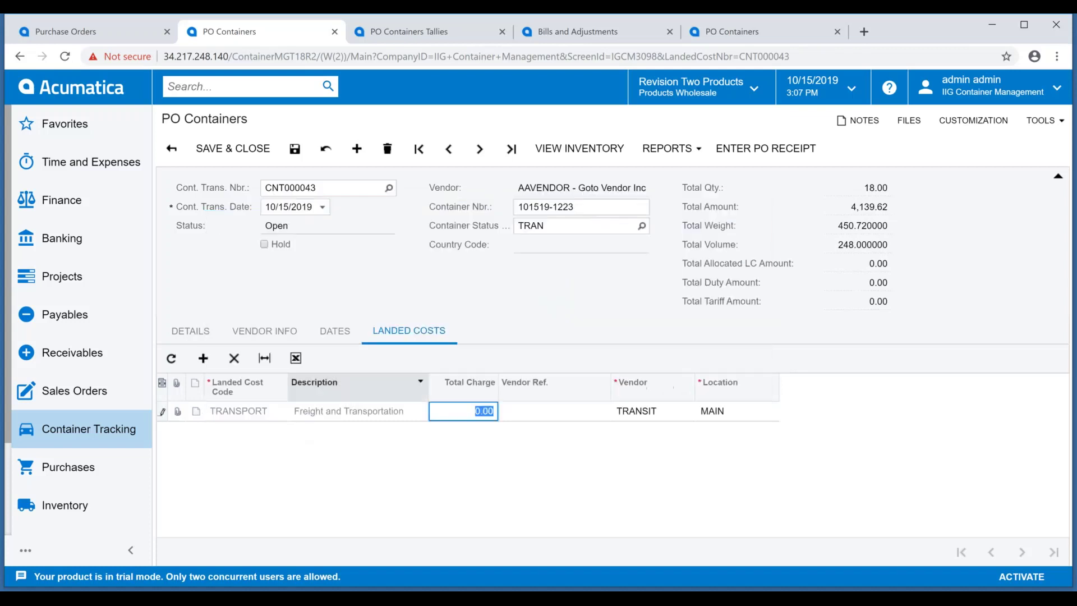
type("250")
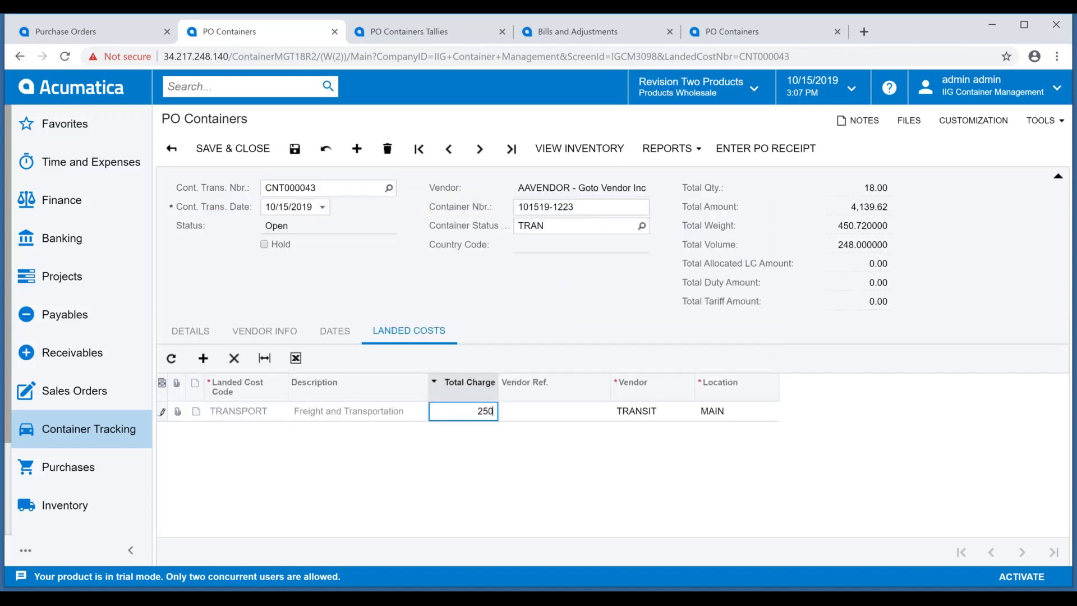
left_click(536, 408)
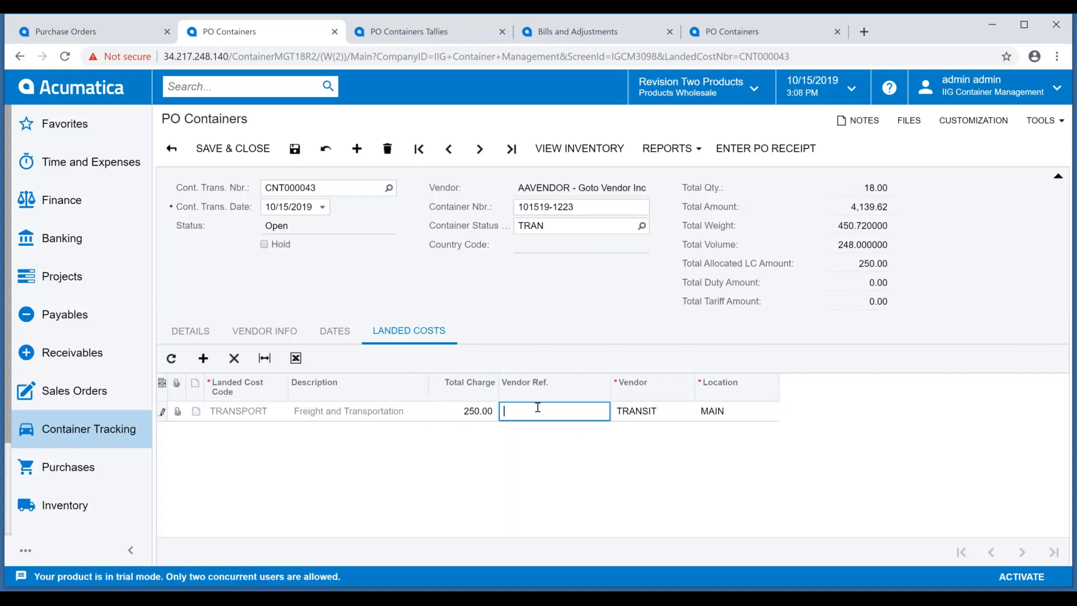
type("1")
left_click(299, 154)
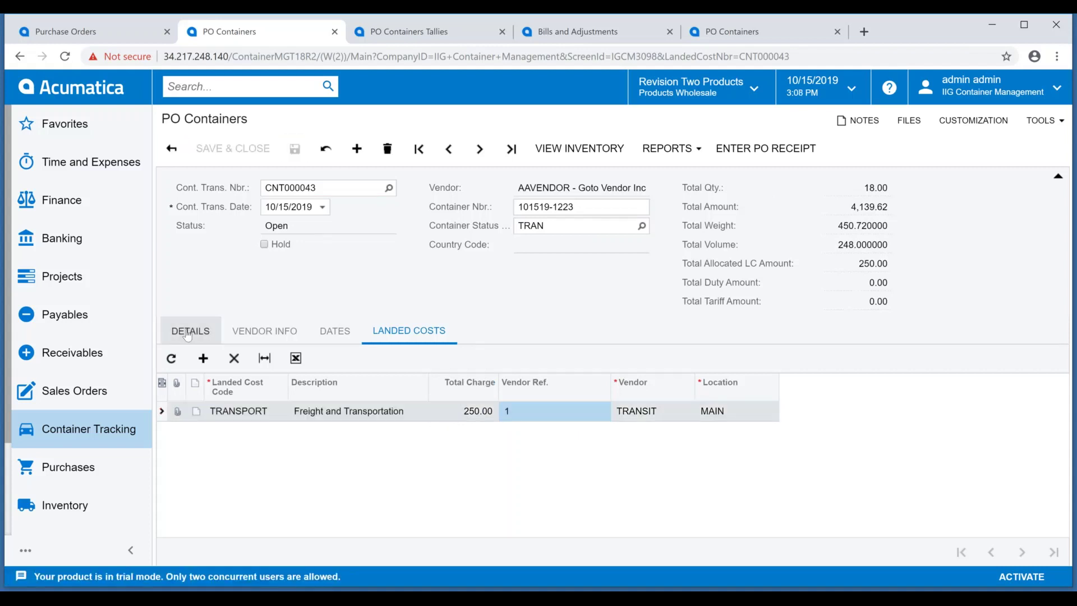
Step: Load container CNT000043 in PO Containers Tallies and check the container and tally quantities of its lines
left_click(187, 335)
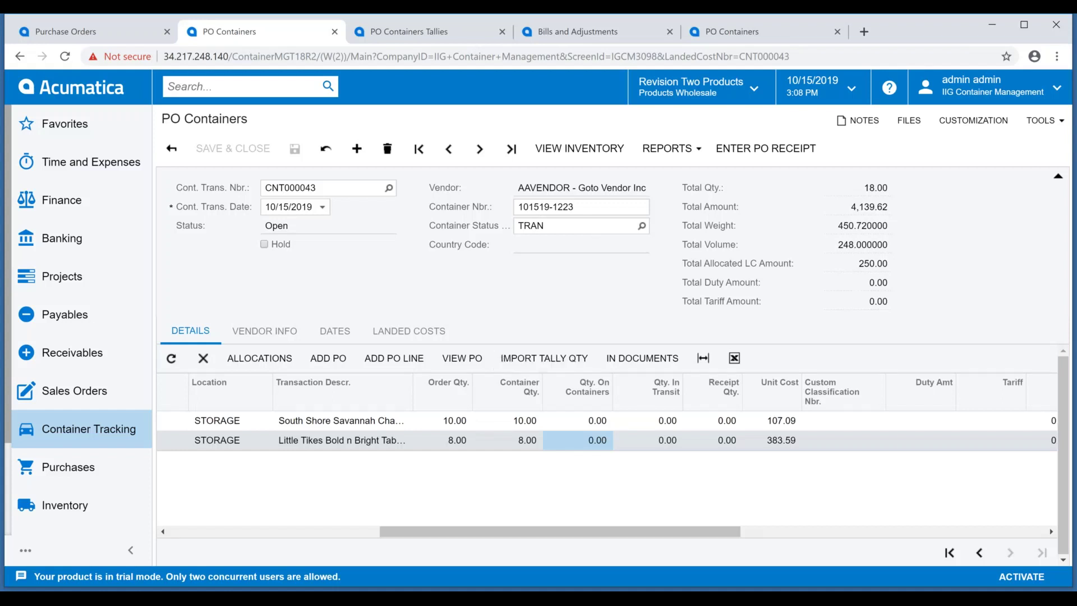
left_click(422, 34)
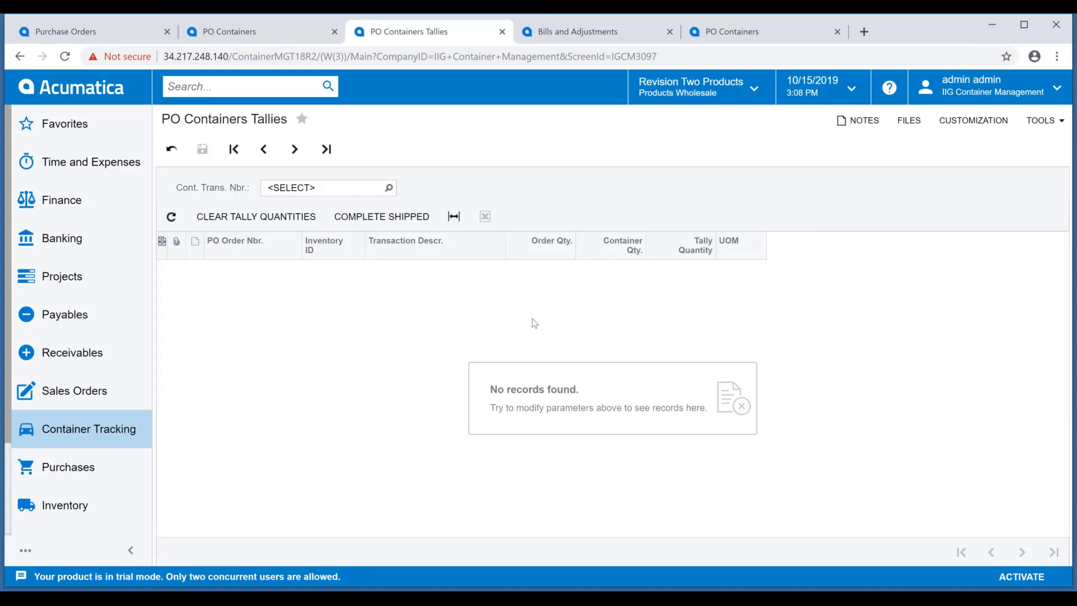
left_click(388, 187)
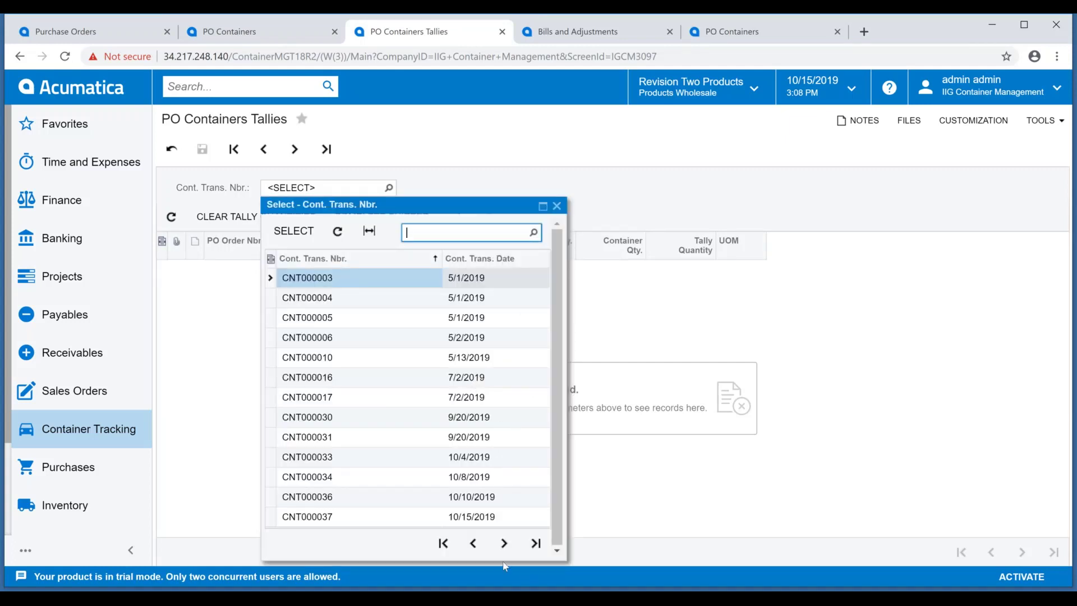
left_click(504, 543)
left_click(380, 517)
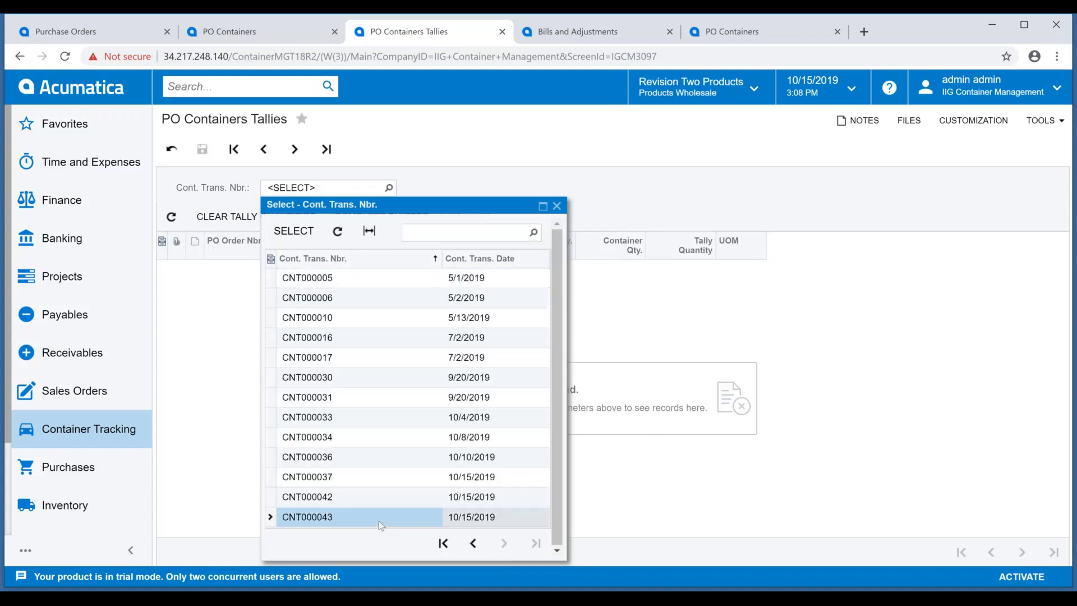
double_click(380, 517)
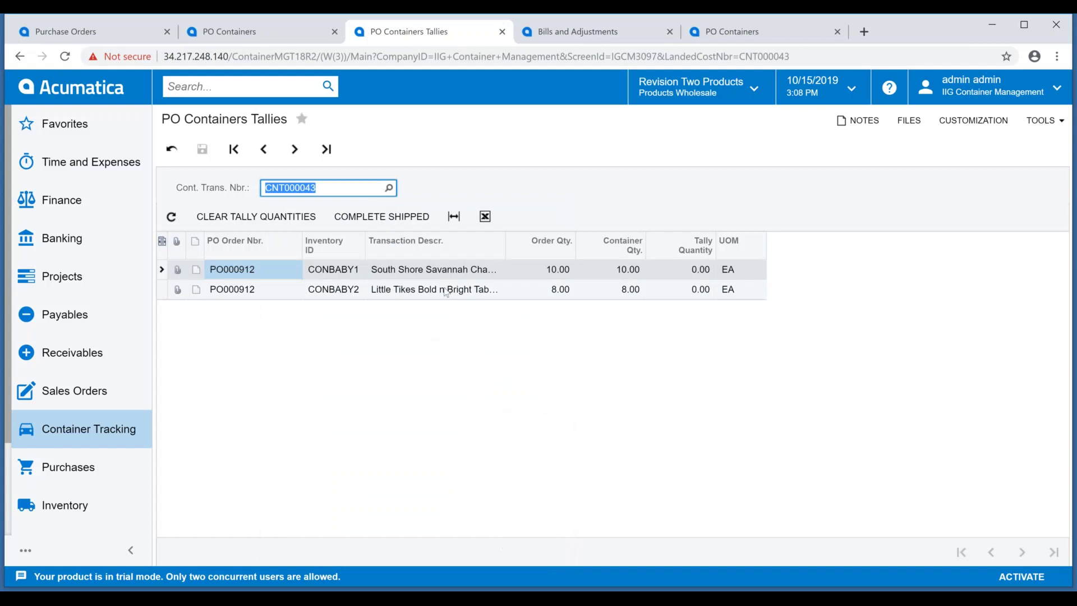
left_click(628, 271)
left_click(626, 272)
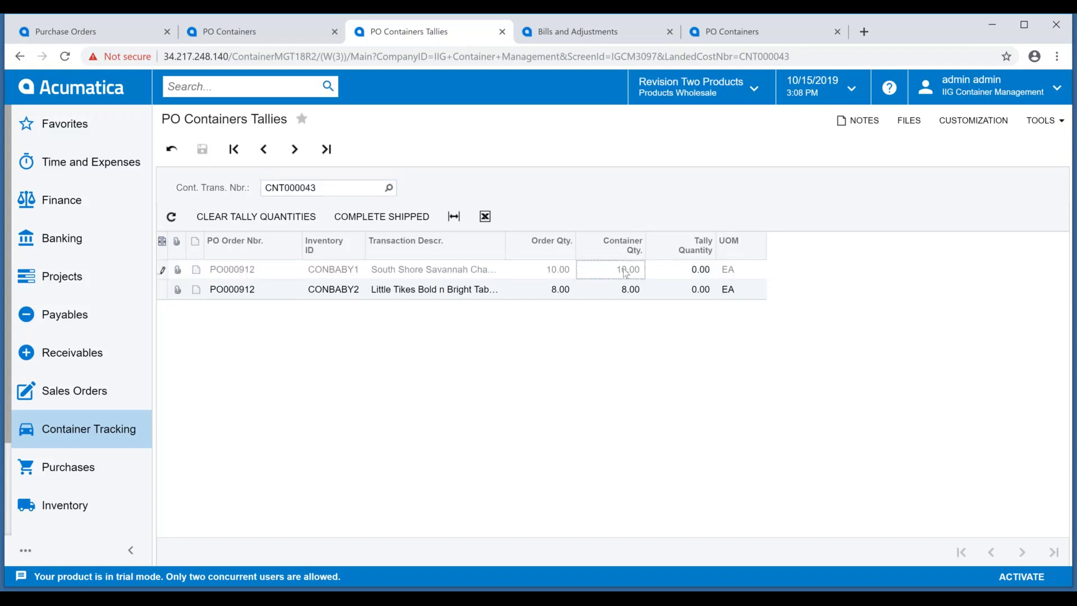
left_click(700, 274)
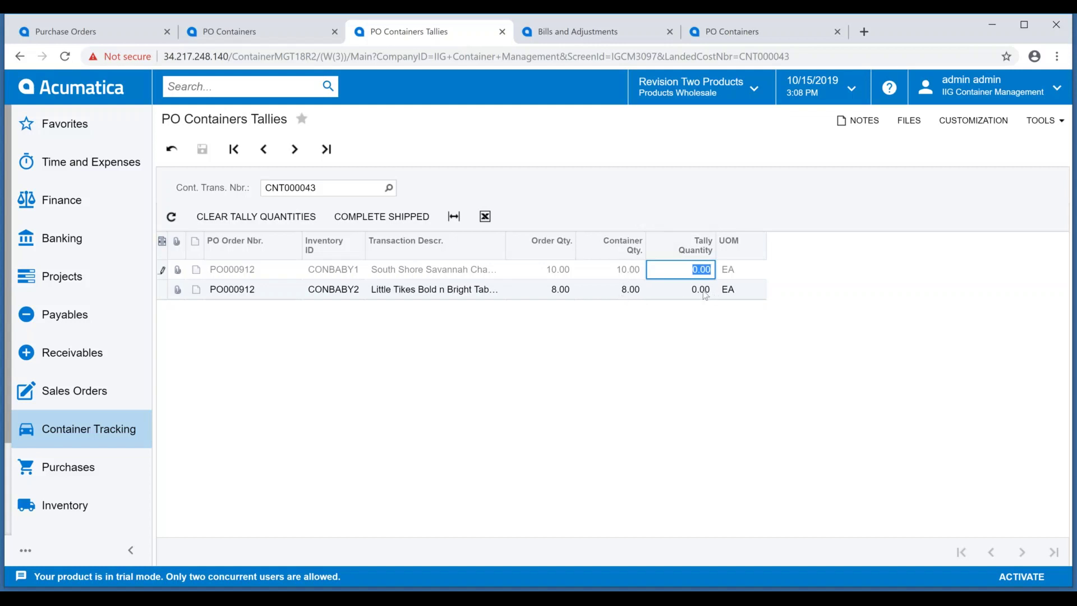
left_click(692, 328)
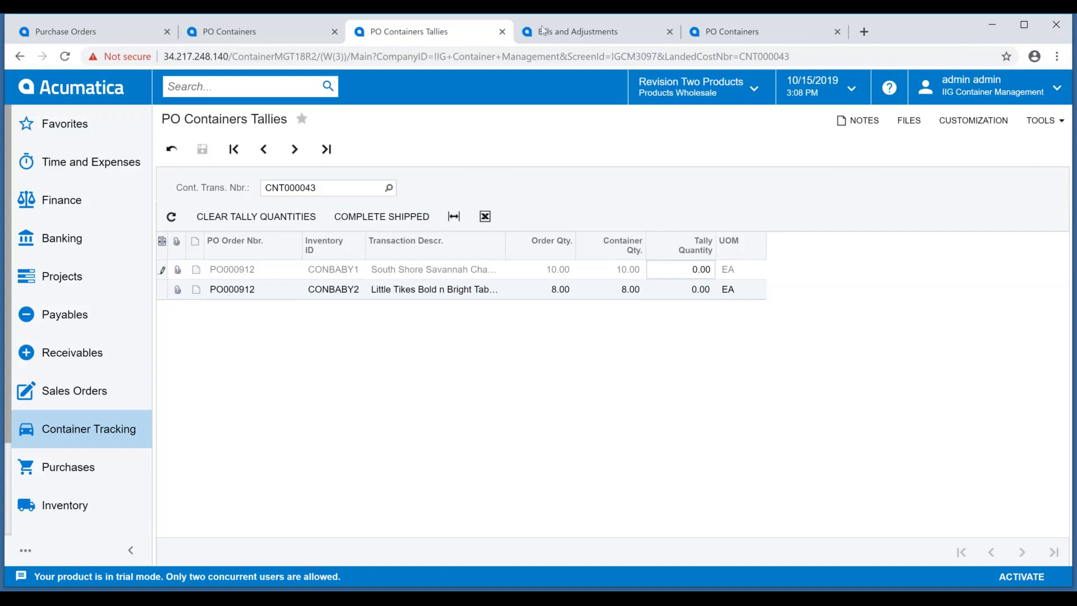
Step: Create a PO receipt from container CNT000043, check its receipt quantities, and take it off hold and release it
left_click(305, 31)
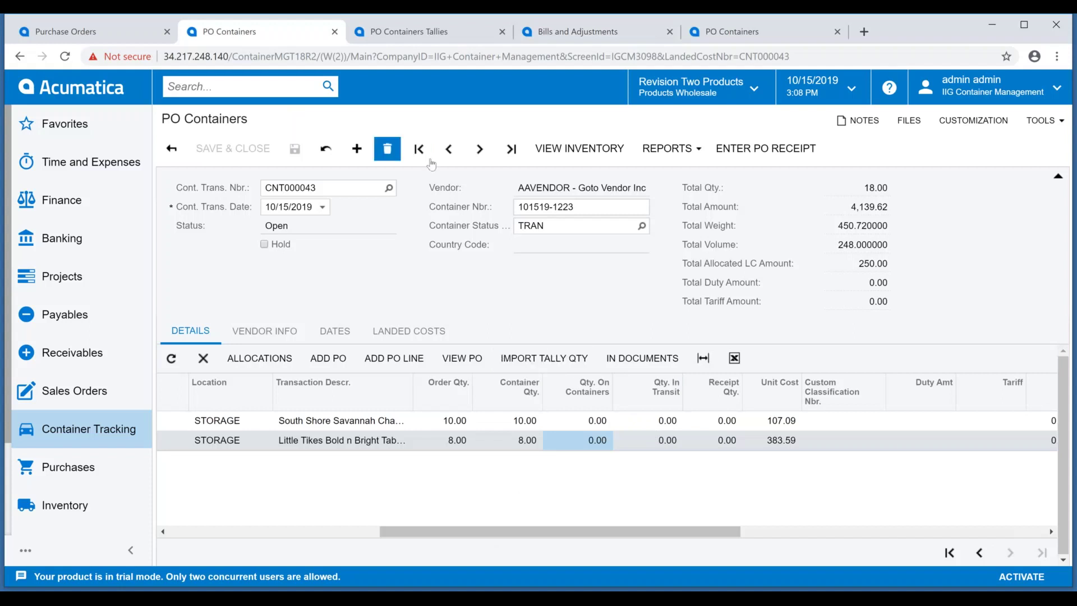
left_click(800, 151)
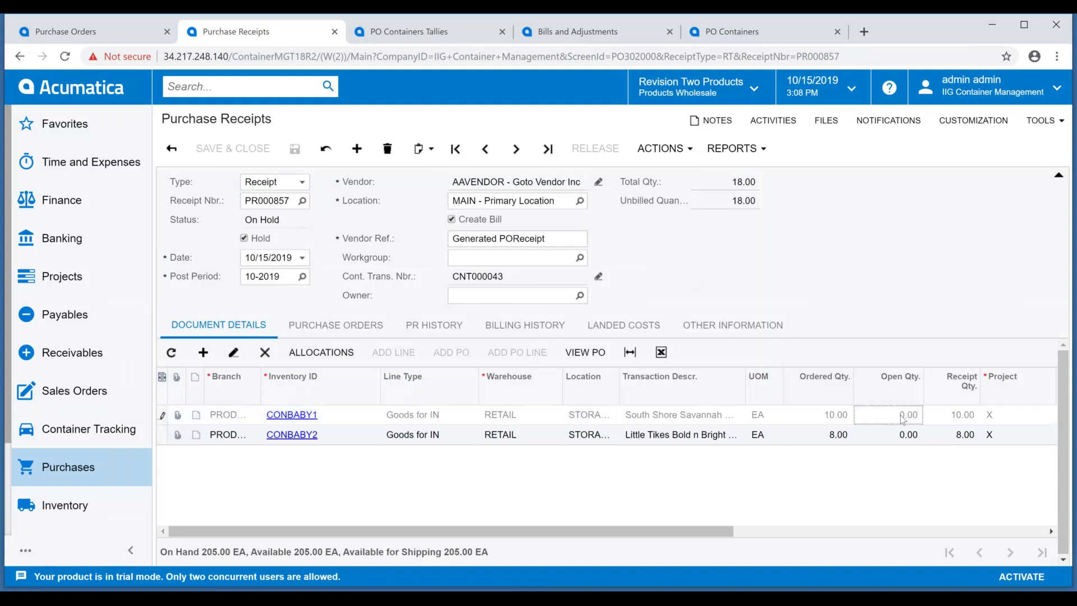
left_click(949, 418)
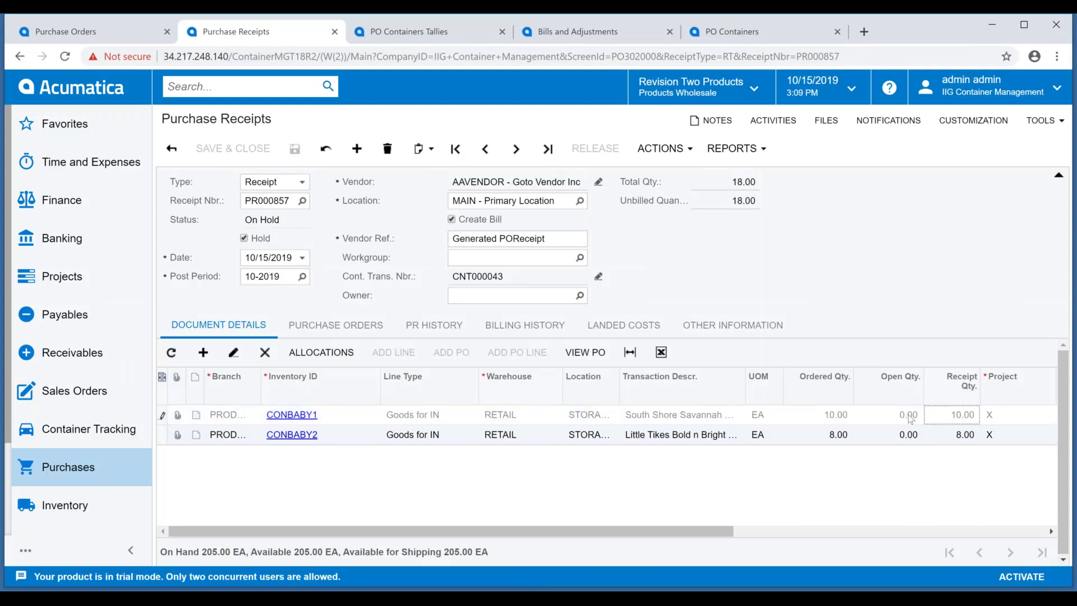
left_click(832, 442)
left_click(244, 238)
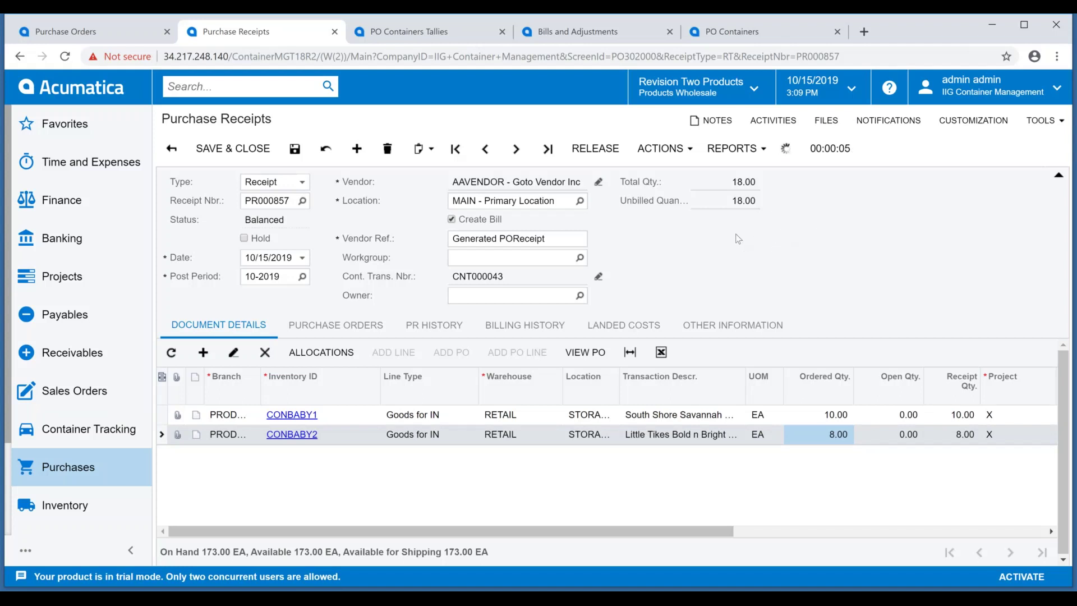
Step: Open the receipt's TRANSPORT landed cost document, enable Create Bill for it, and take it off hold
left_click(624, 325)
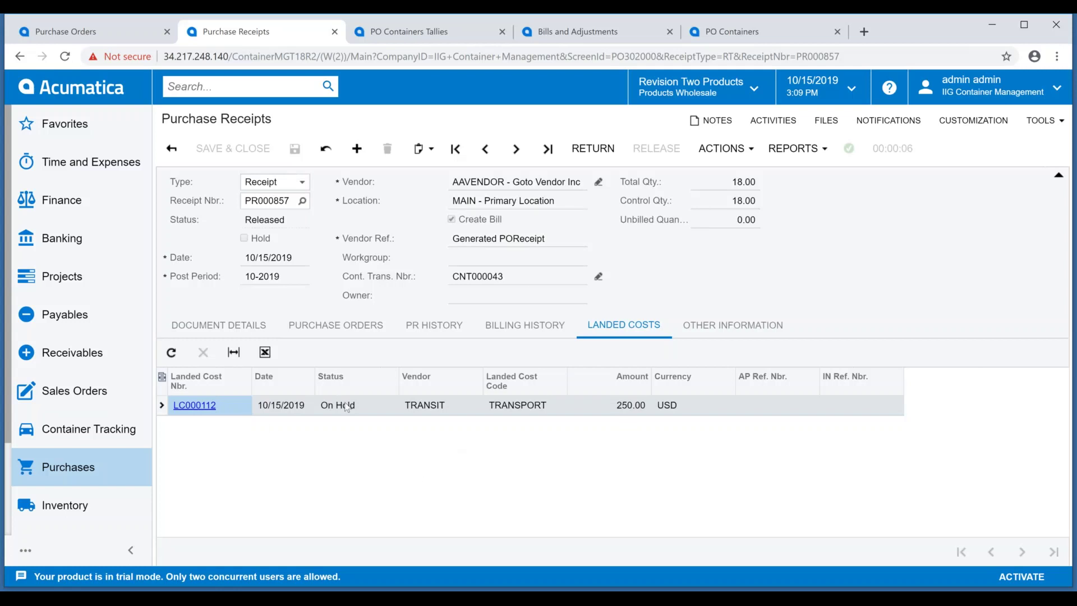
left_click(194, 406)
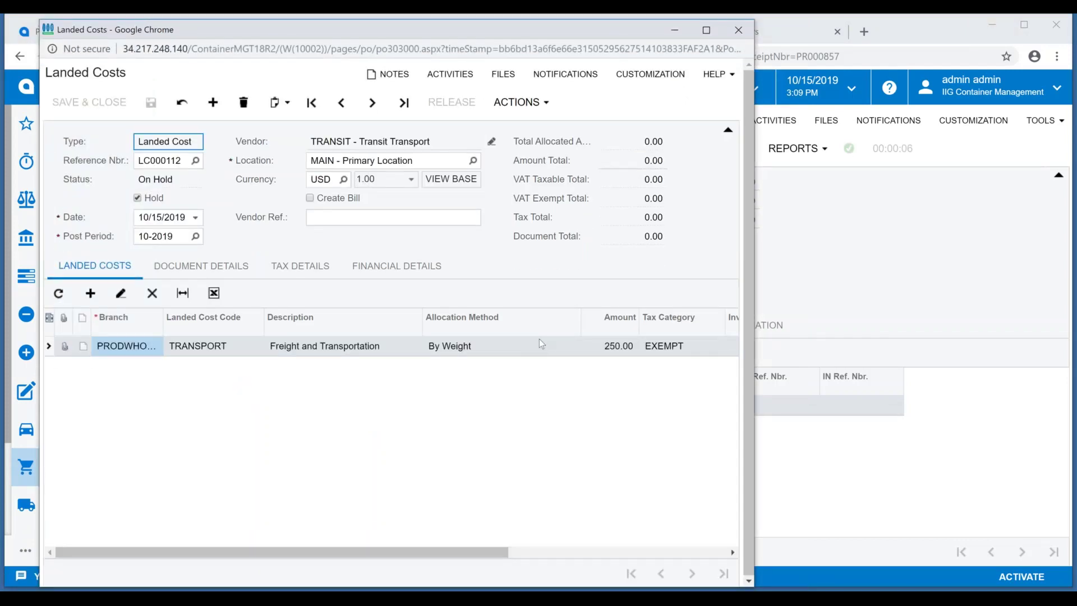
left_click(309, 198)
left_click(137, 198)
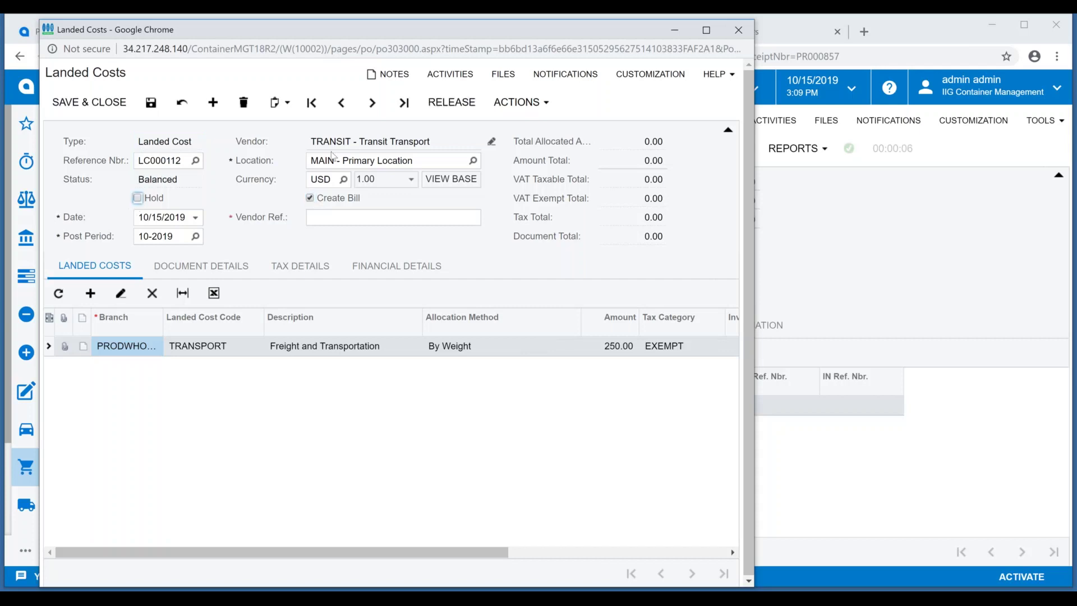
Step: Release the landed cost document with vendor reference 1, and display the TRANSIT vendor's bill in Bills and Adjustments
left_click(457, 106)
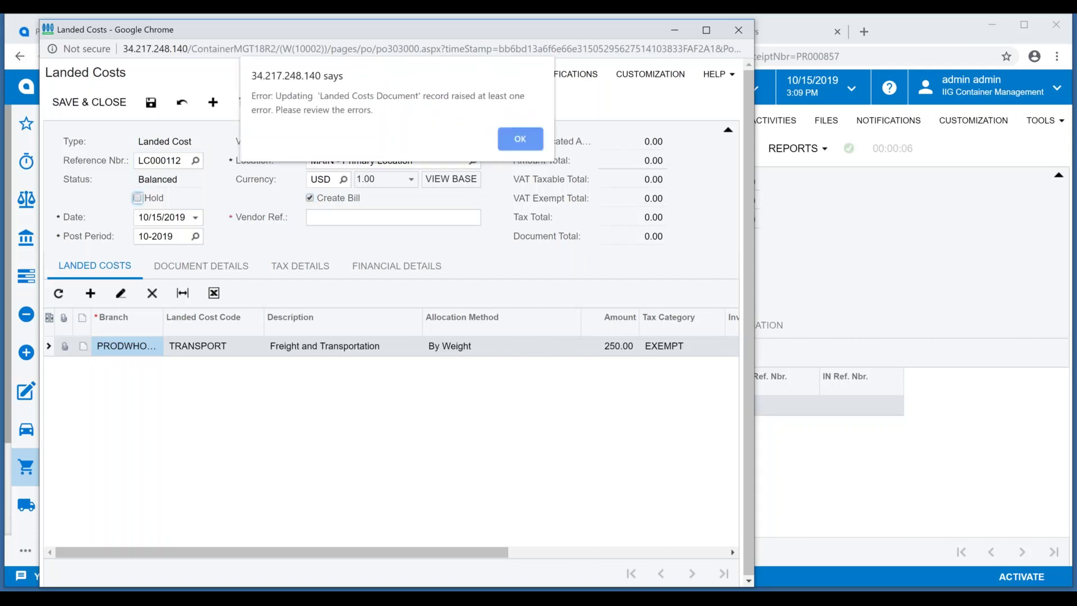
left_click(520, 138)
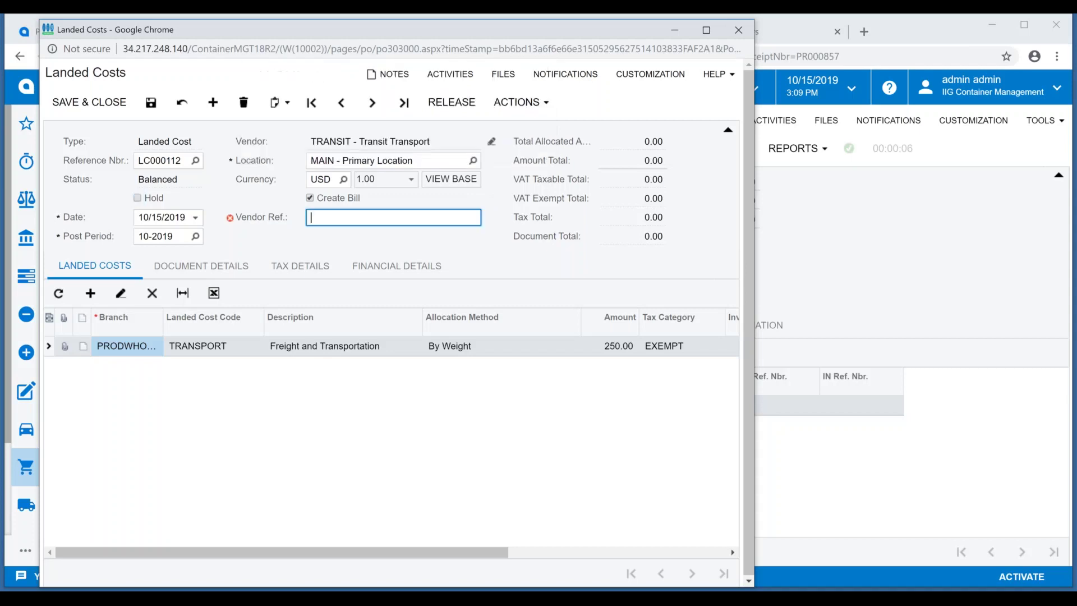
type("1")
left_click(463, 107)
left_click(738, 30)
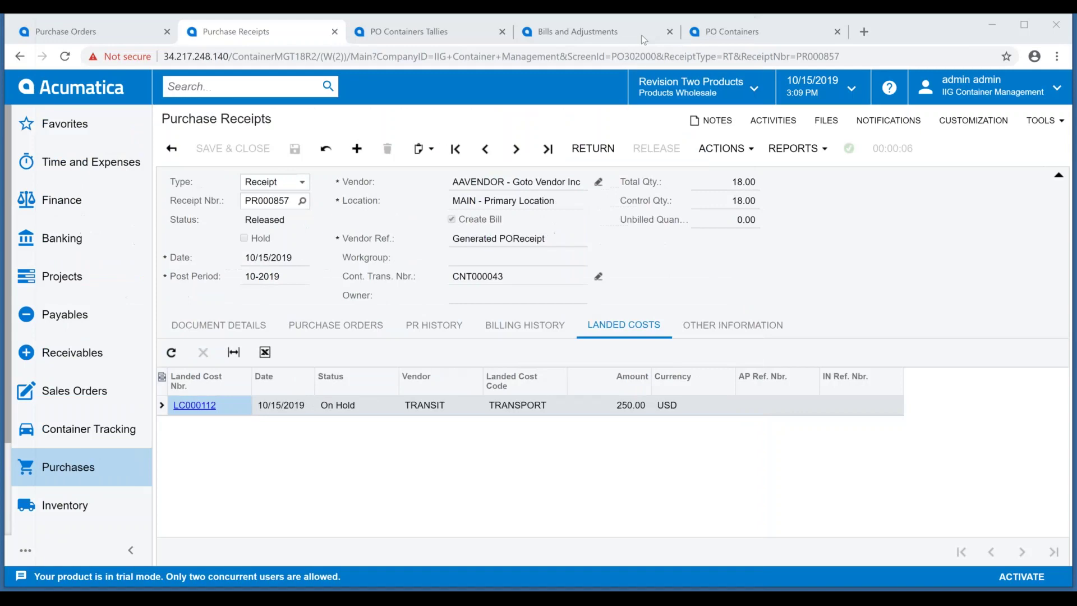
left_click(574, 35)
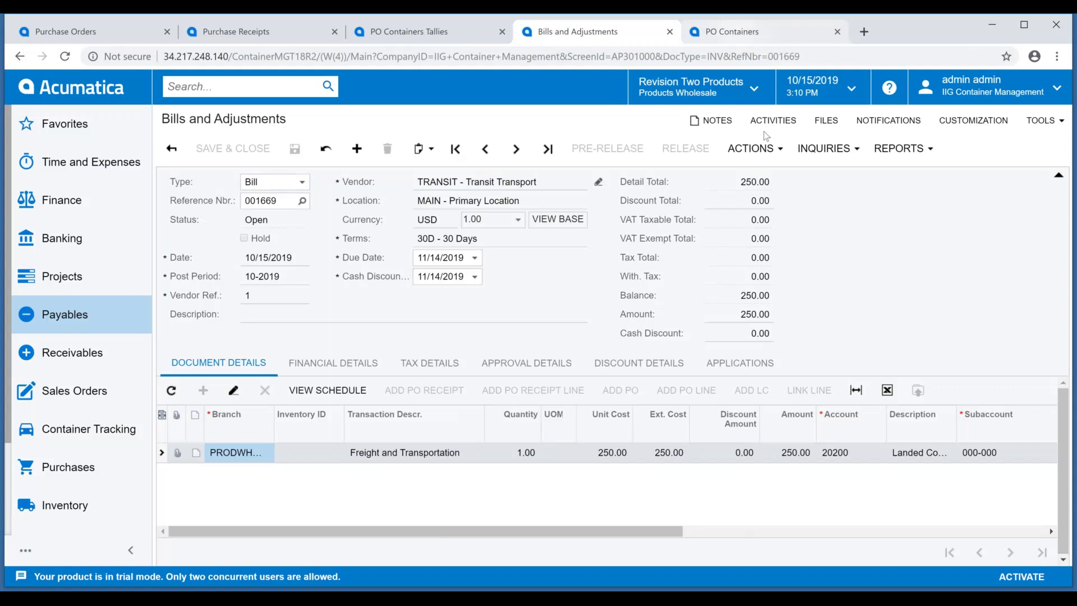
Step: Run the PO Containers report for container CNT000043
left_click(739, 33)
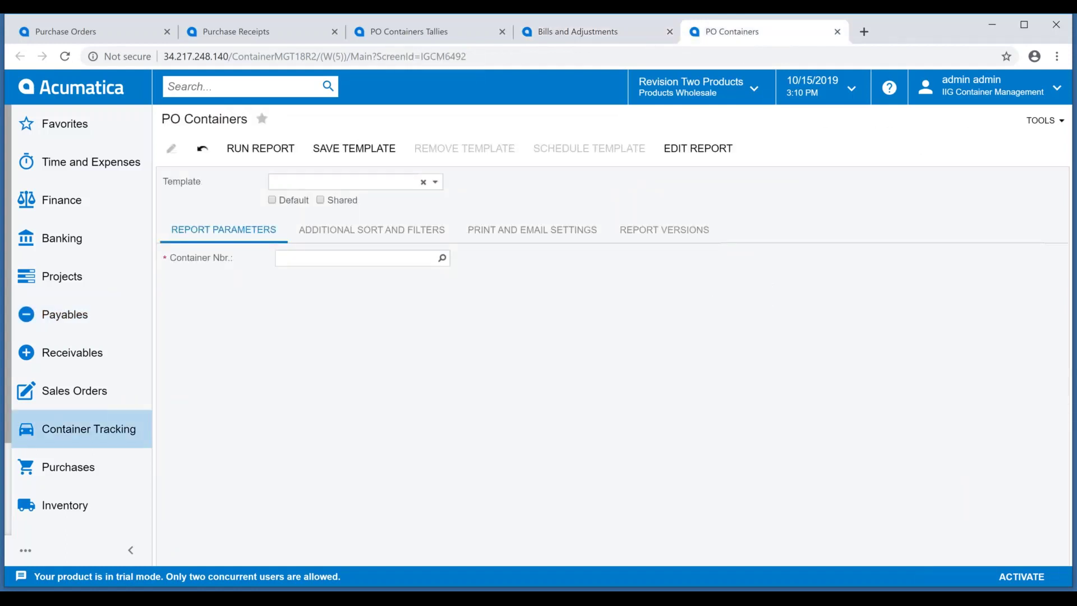
left_click(442, 257)
left_click(550, 547)
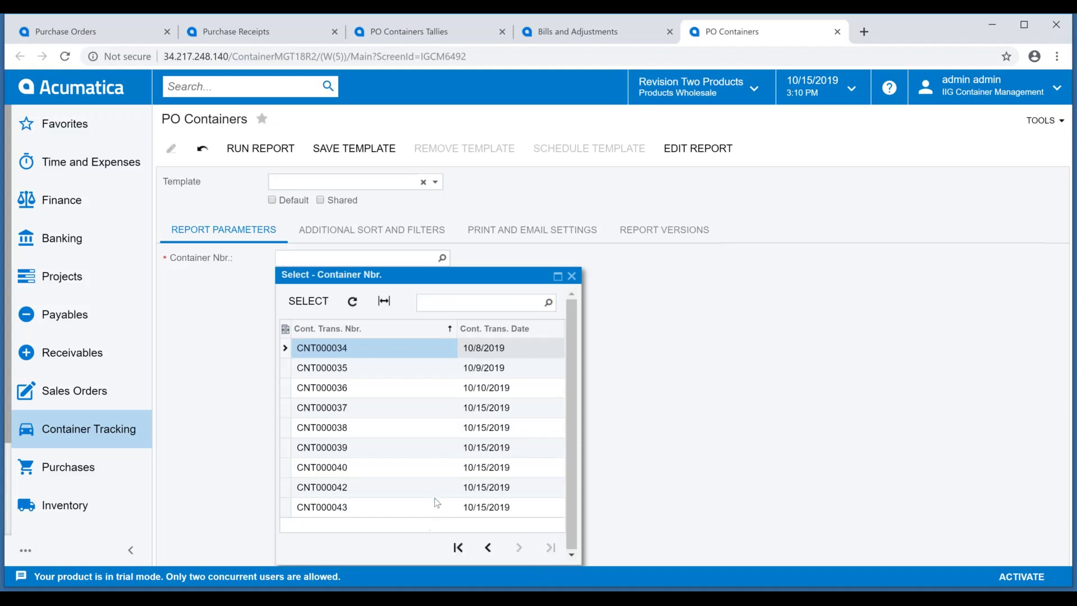
left_click(426, 508)
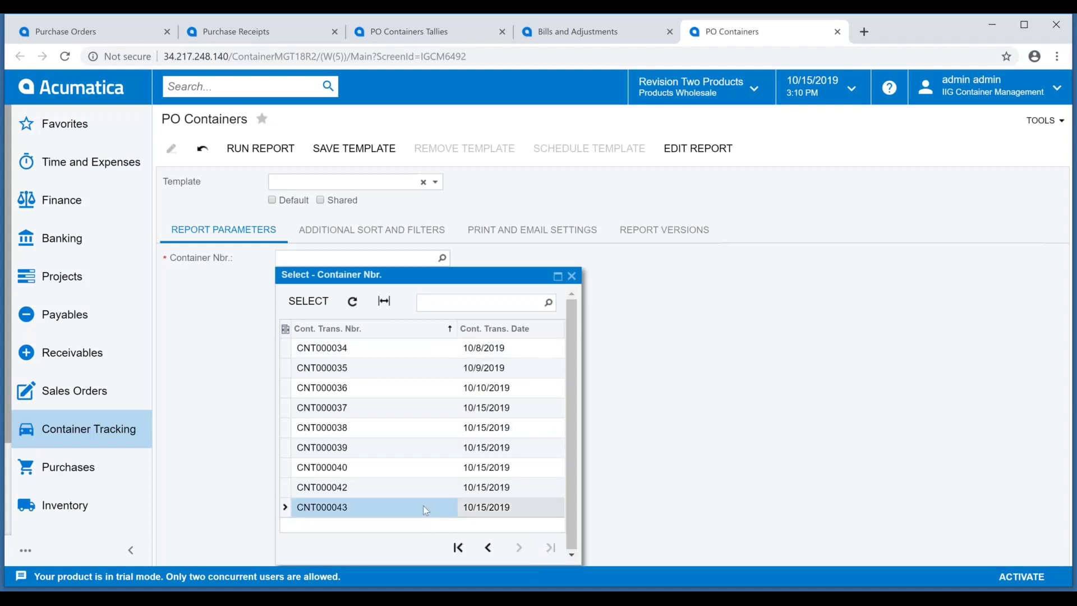
double_click(417, 508)
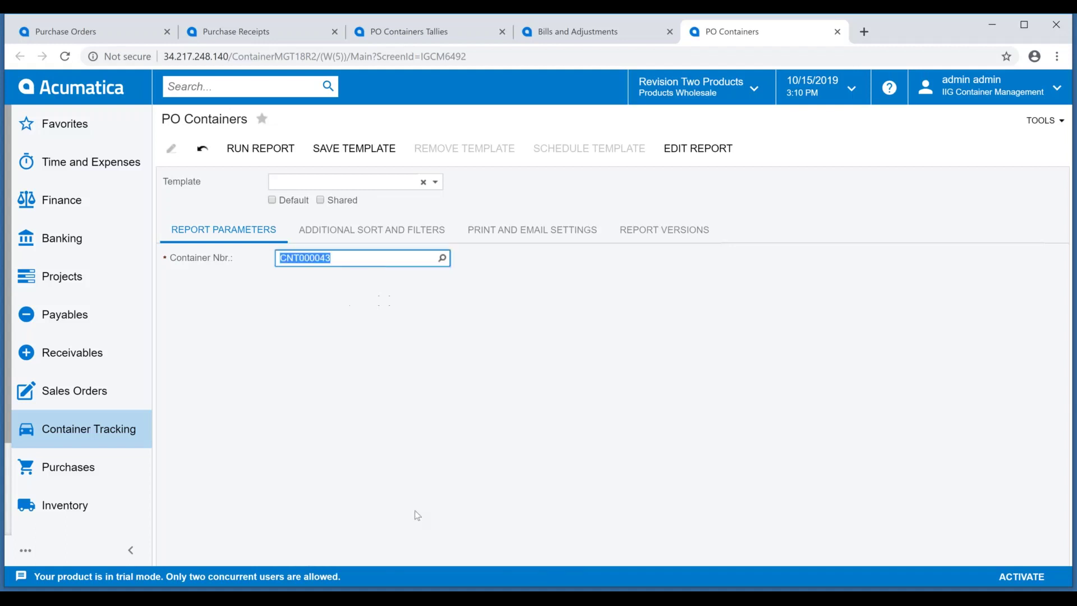
left_click(260, 148)
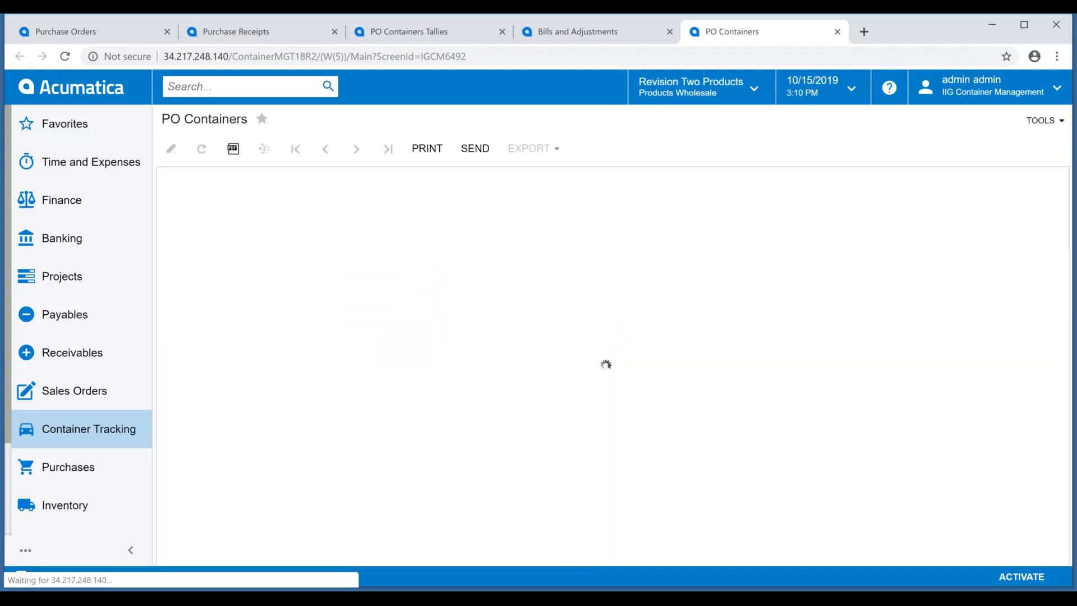